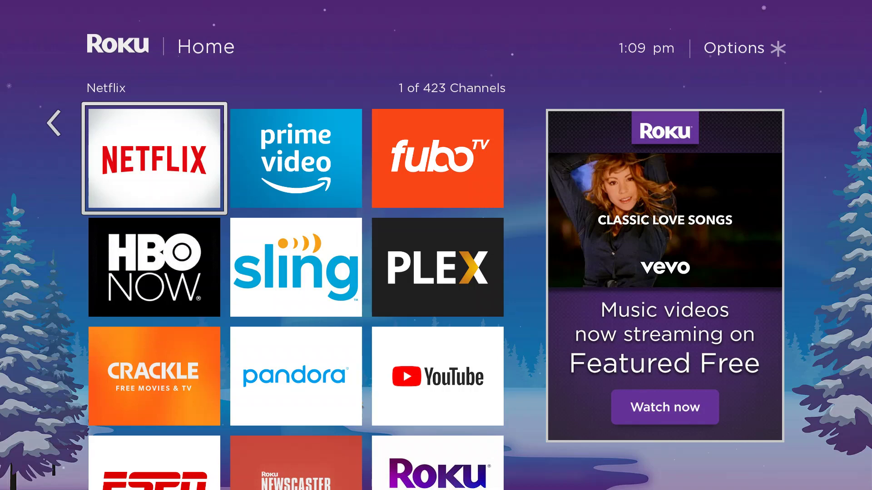
- Browse the Home grid past HBO NOW and Crackle, then go back up to Pluto TV above the shortcuts
{"action": "key", "text": "Down"}
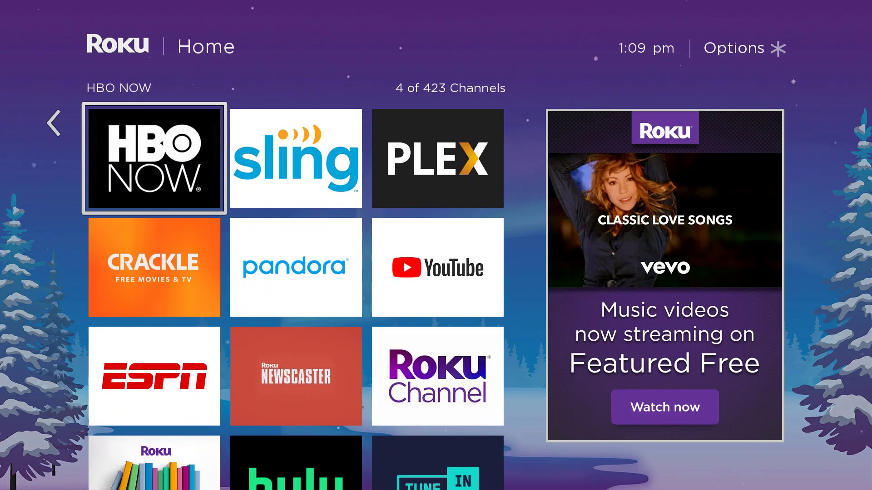
{"action": "key", "text": "Down"}
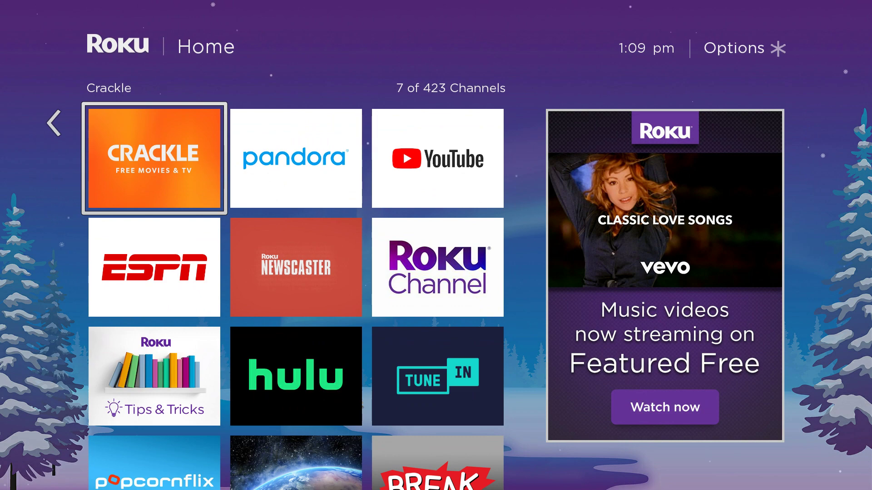
{"action": "key", "text": "Up"}
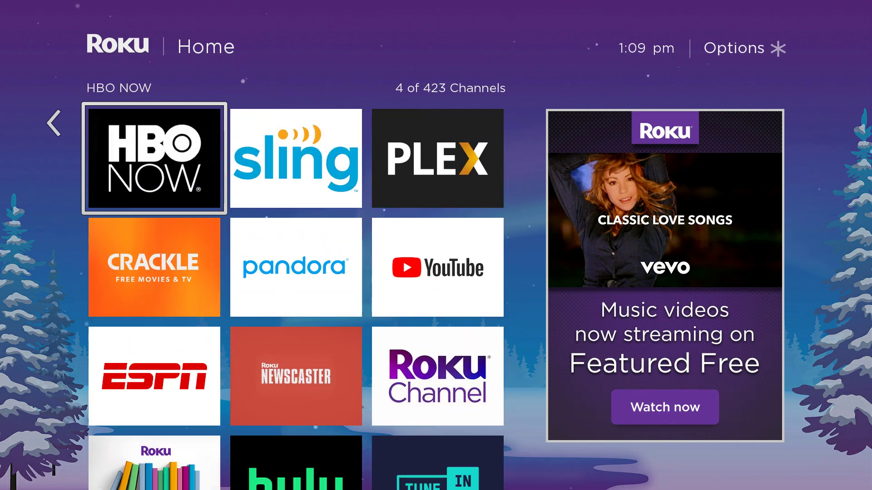
{"action": "key", "text": "Up"}
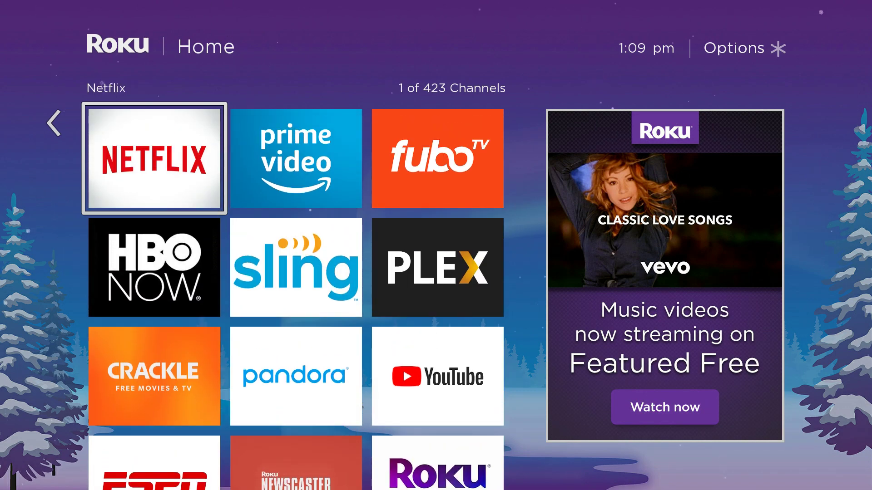
{"action": "key", "text": "Up"}
{"action": "key", "text": "Down"}
{"action": "key", "text": "Up"}
{"action": "key", "text": "Up"}
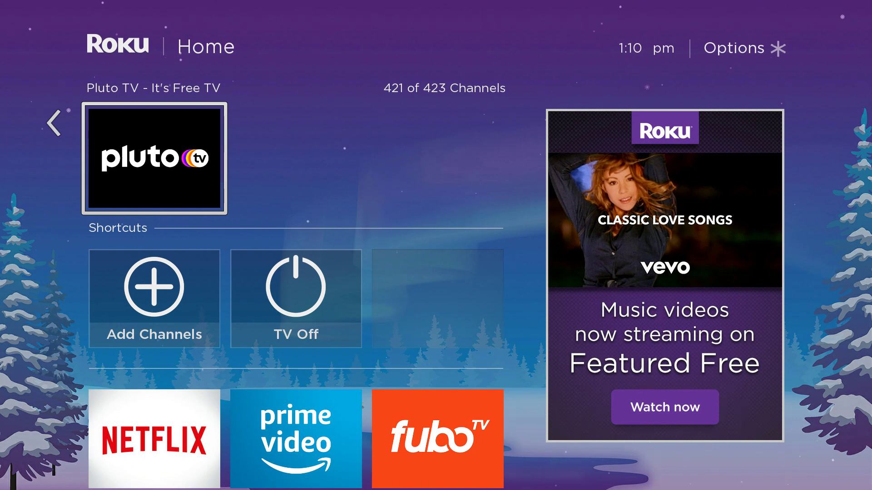
{"action": "key", "text": "Up"}
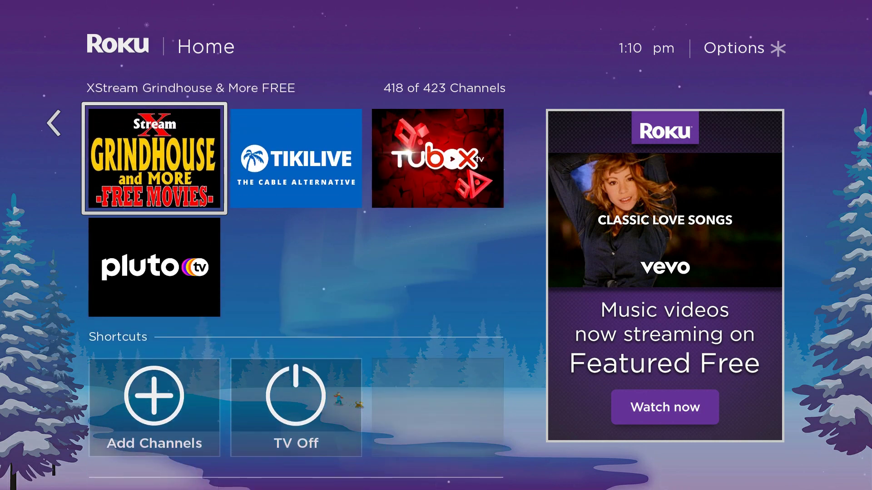
{"action": "key", "text": "Down"}
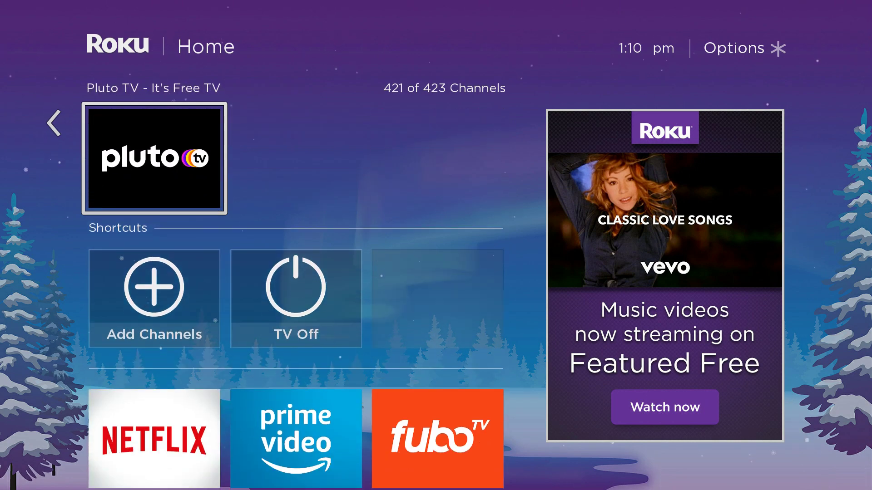
{"action": "key", "text": "Return"}
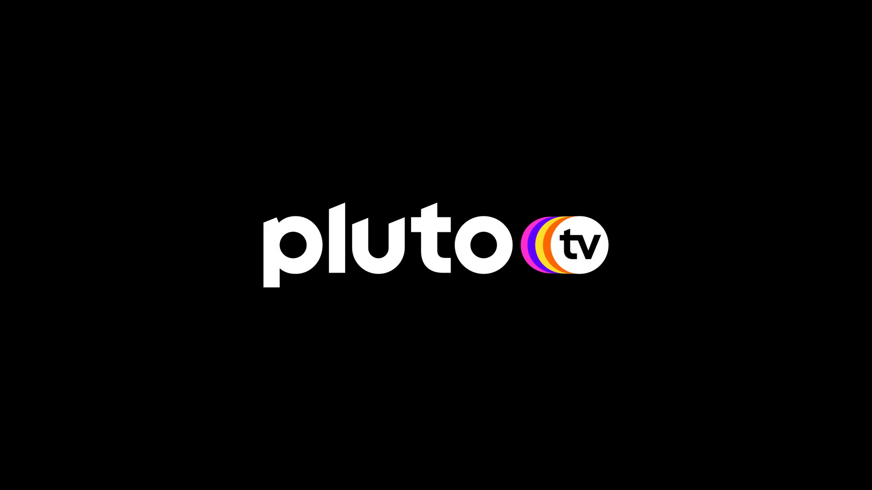
{"action": "key", "text": "Home"}
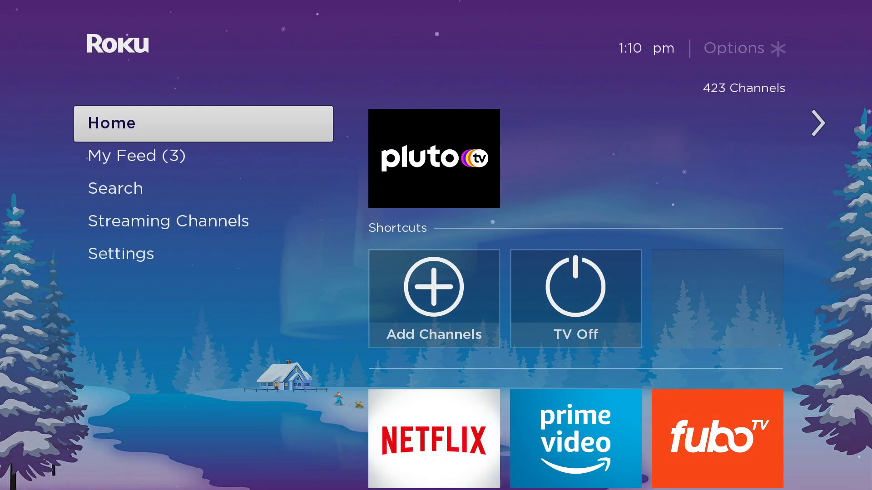
{"action": "key", "text": "Right"}
{"action": "key", "text": "Return"}
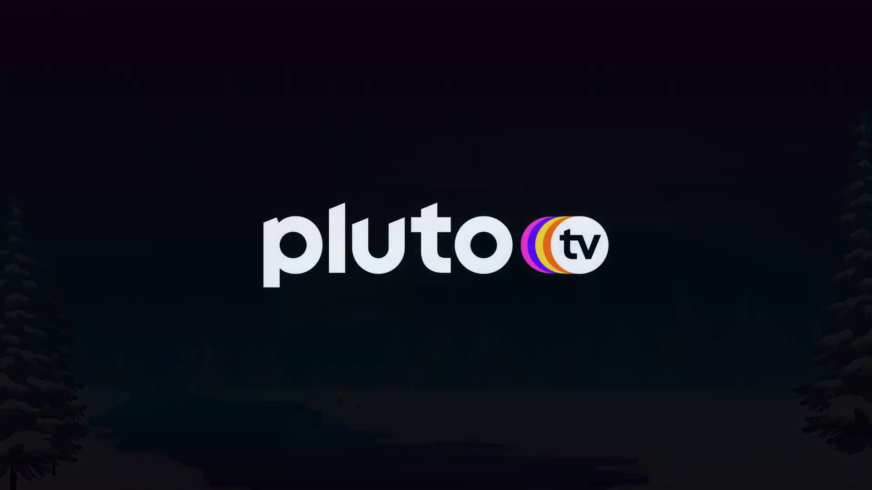
{"action": "key", "text": "Home"}
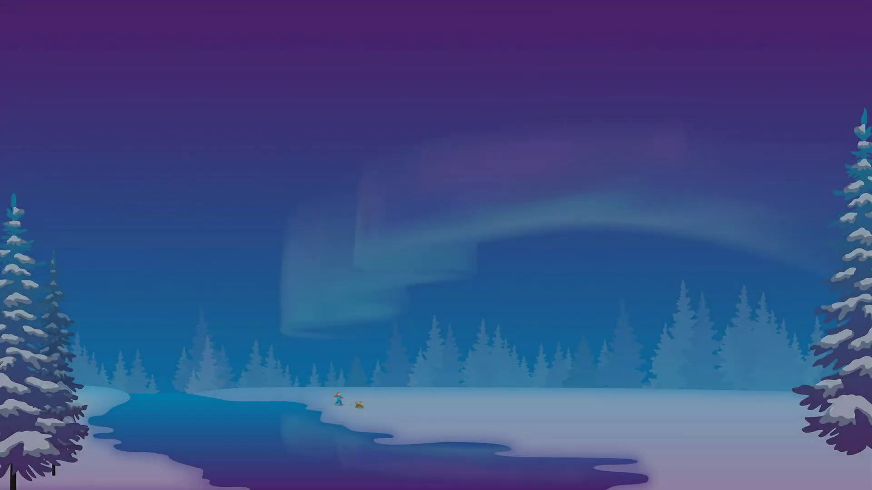
{"action": "key", "text": "Right"}
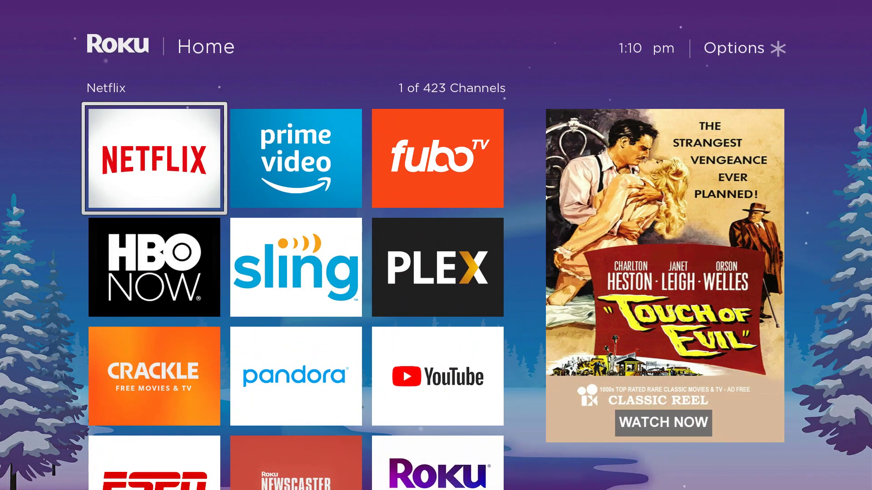
- Browse Prime Video, Sling and TikiLIVE in the grid, then open the Roku main menu from the shortcuts
{"action": "key", "text": "Right"}
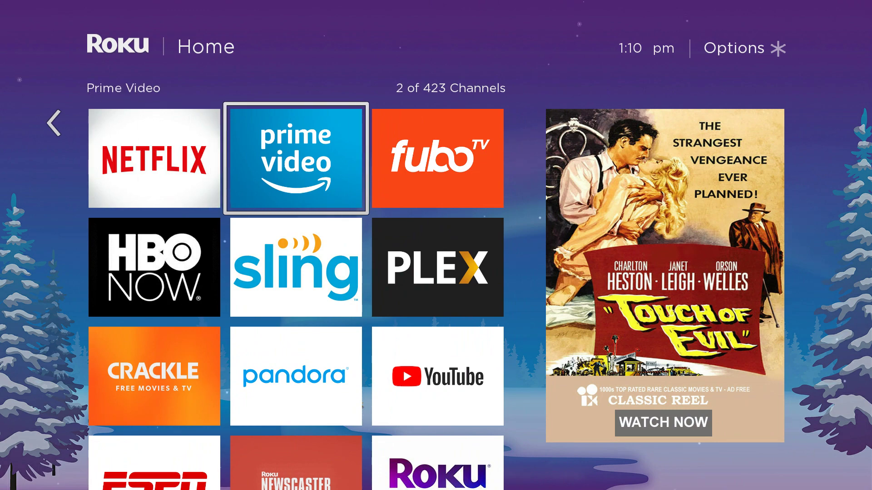
{"action": "key", "text": "Down"}
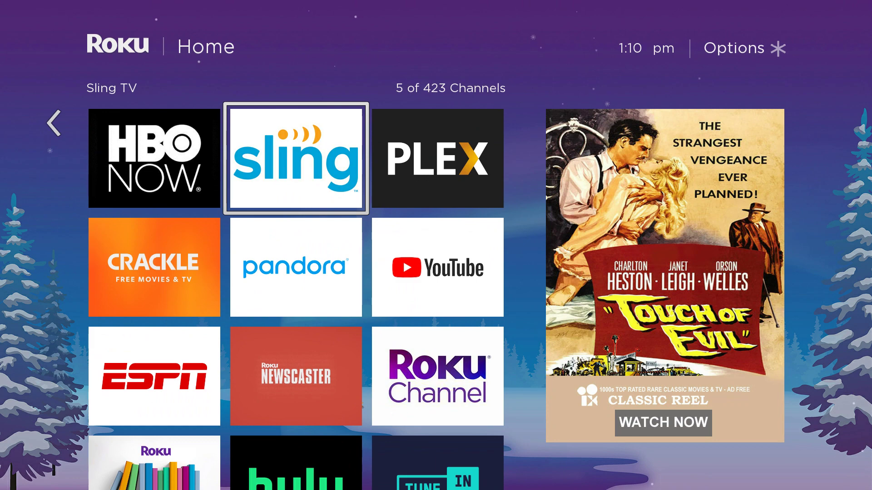
{"action": "key", "text": "Up"}
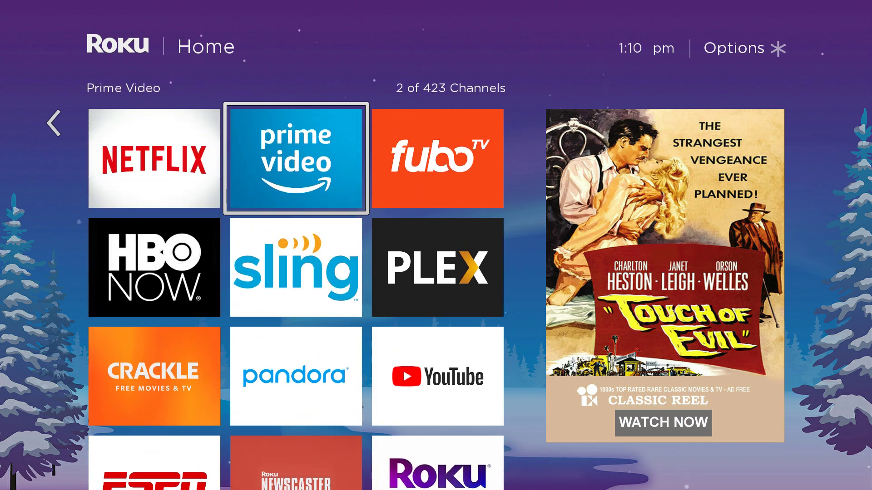
{"action": "key", "text": "Up"}
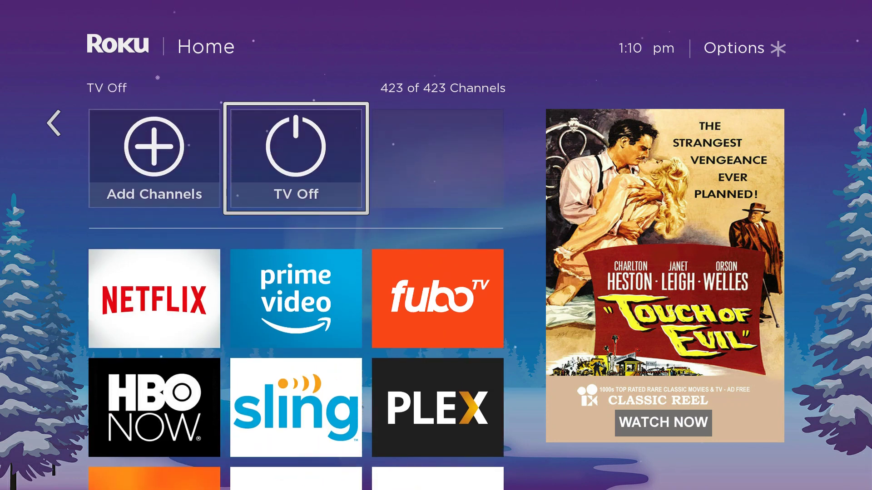
{"action": "key", "text": "Up"}
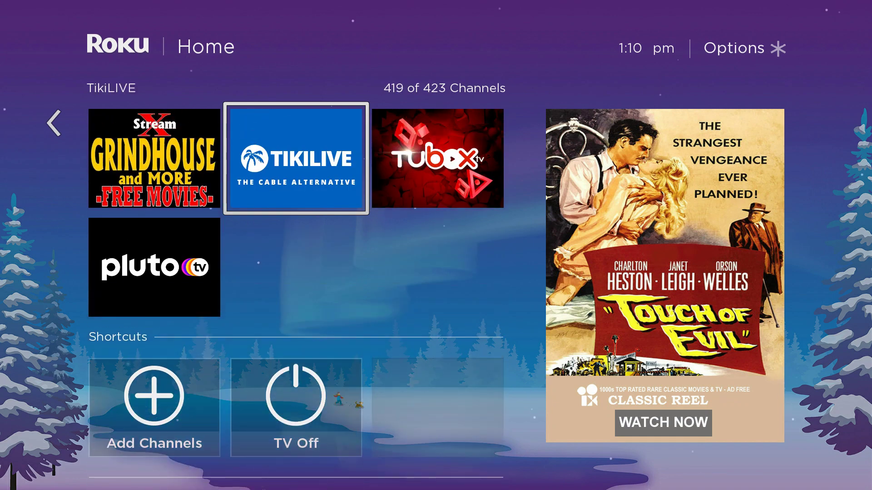
{"action": "key", "text": "Down"}
{"action": "key", "text": "Left"}
{"action": "key", "text": "Left"}
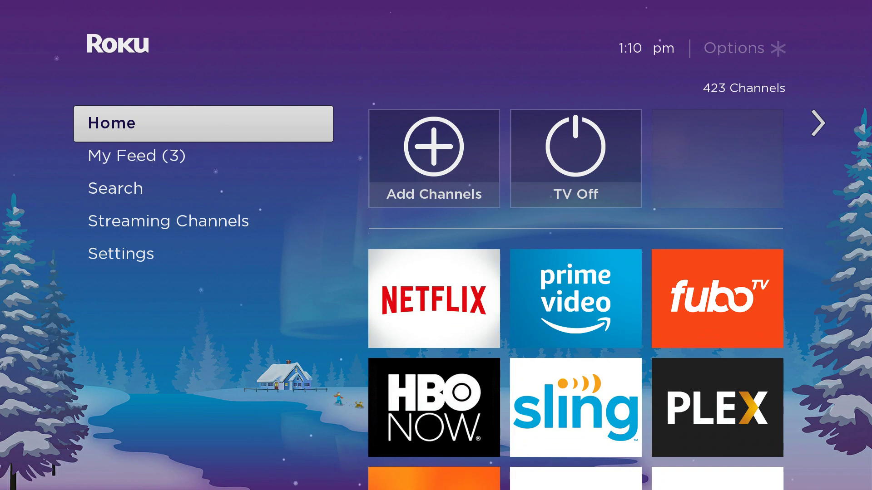
{"action": "key", "text": "Down"}
{"action": "key", "text": "Down"}
{"action": "key", "text": "Down"}
{"action": "key", "text": "Down"}
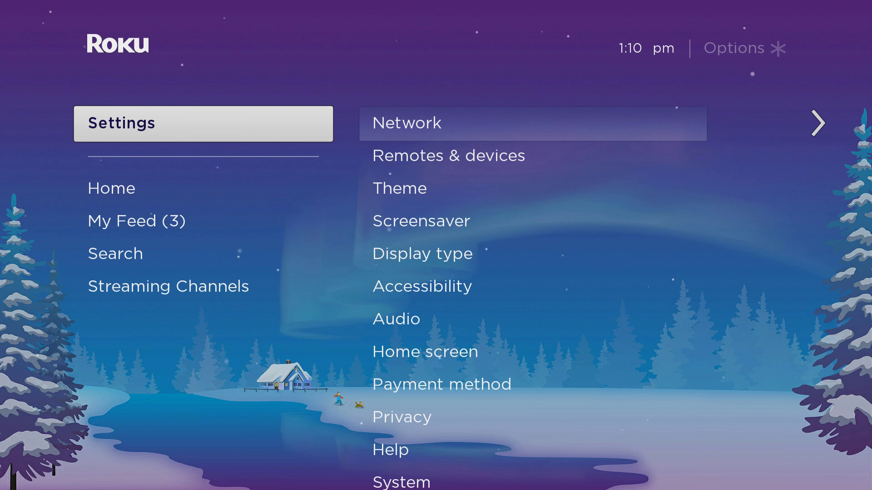
{"action": "key", "text": "Right"}
{"action": "key", "text": "Up"}
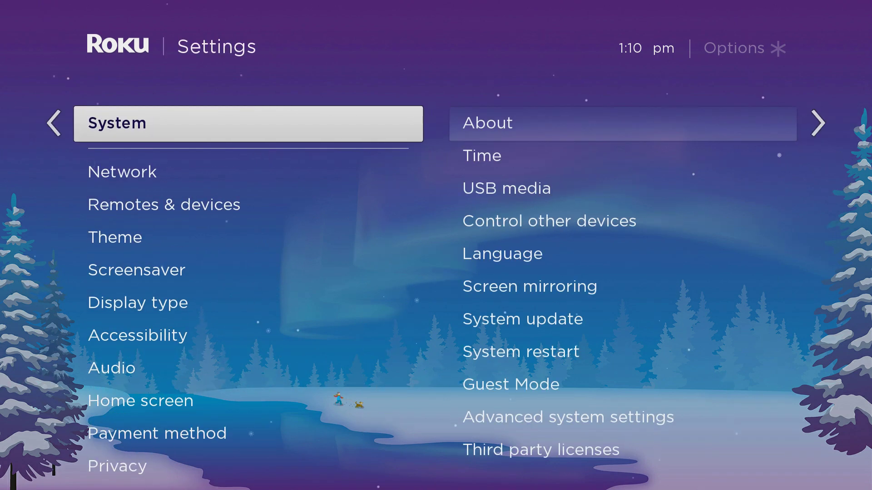
{"action": "key", "text": "Right"}
{"action": "key", "text": "Down"}
{"action": "key", "text": "Down"}
{"action": "key", "text": "Down"}
{"action": "key", "text": "Down"}
{"action": "key", "text": "Down"}
{"action": "key", "text": "Down"}
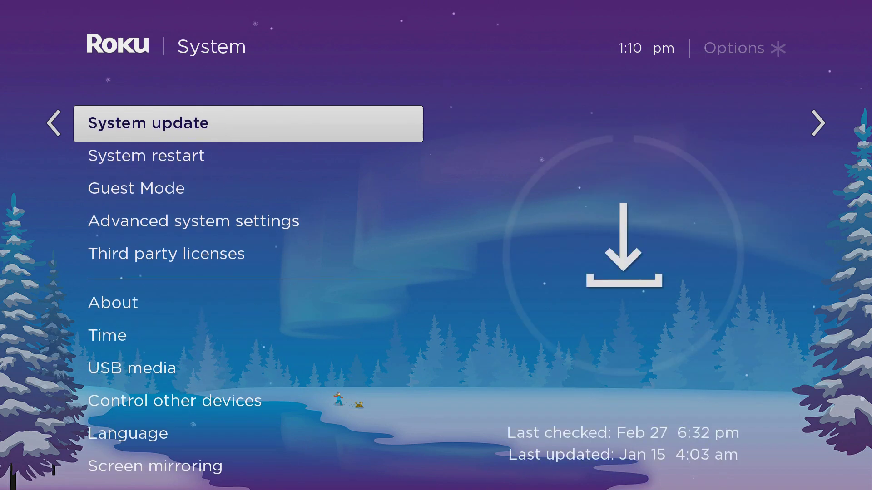
{"action": "key", "text": "Right"}
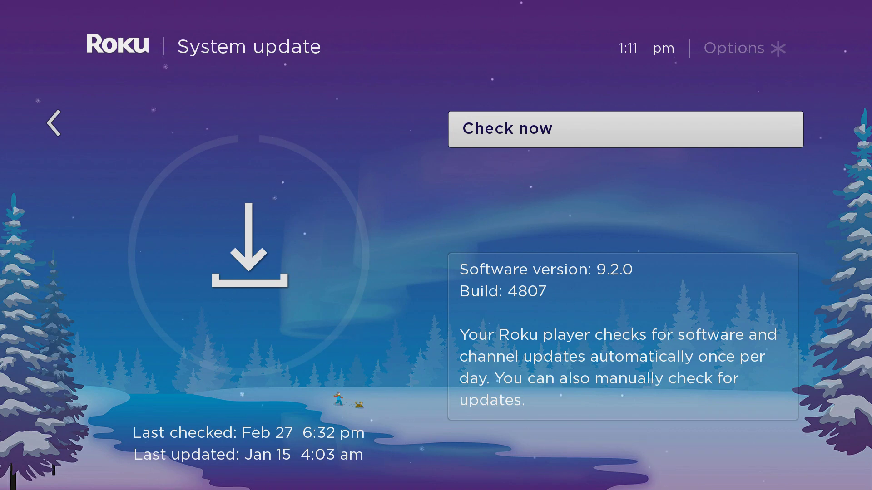
{"action": "key", "text": "Left"}
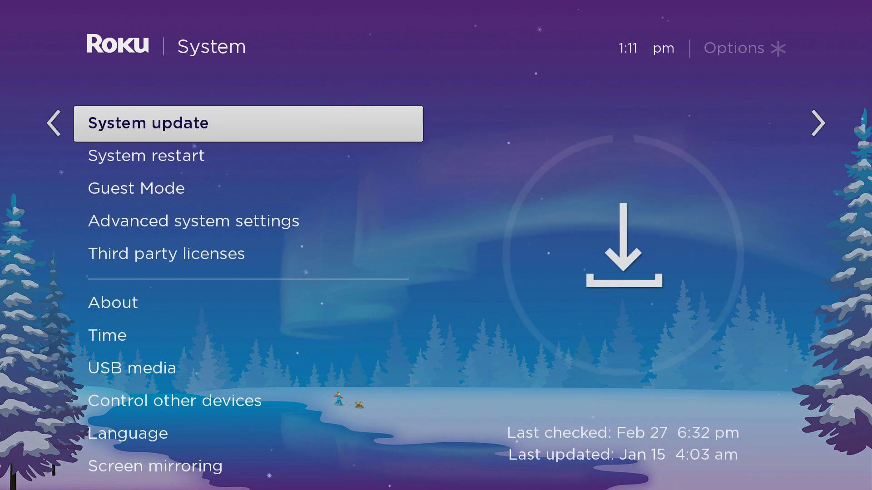
{"action": "key", "text": "Left"}
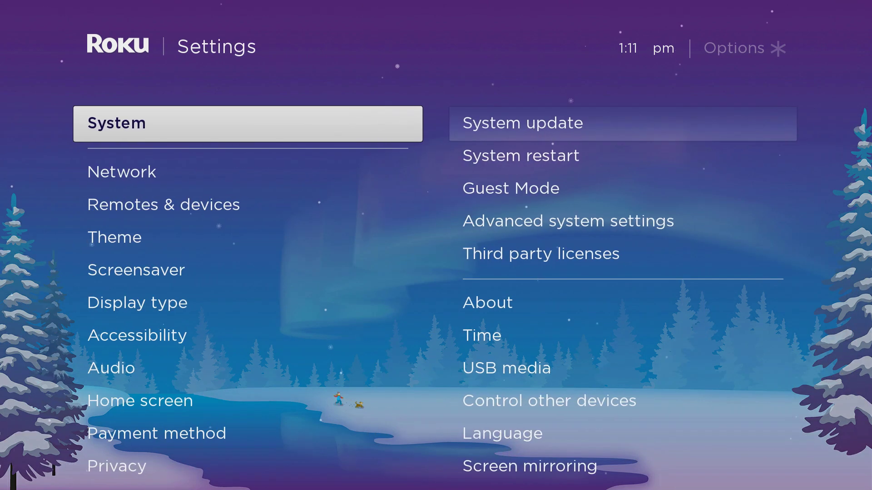
{"action": "key", "text": "Left"}
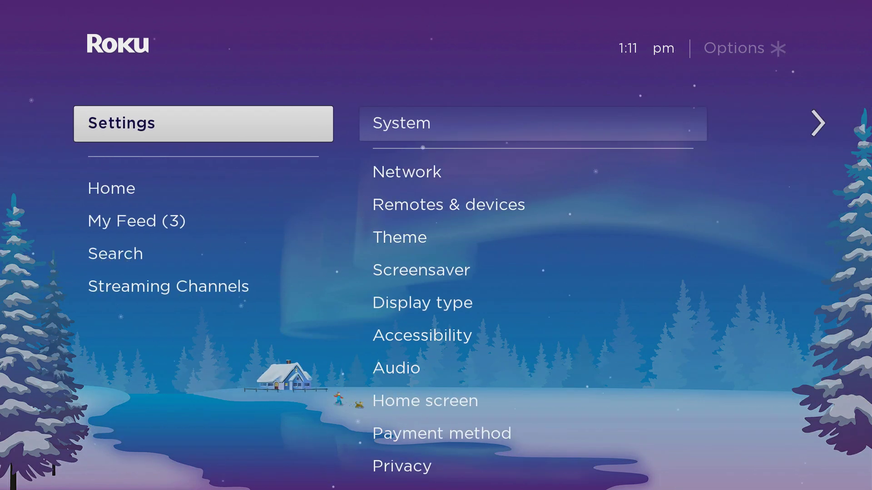
{"action": "key", "text": "Down"}
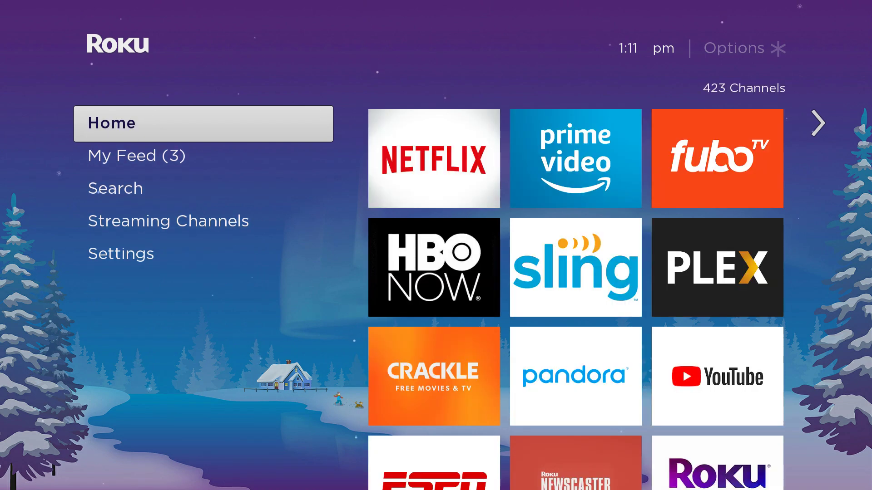
- Move from Netflix up to the Pluto TV tile and launch the channel
{"action": "key", "text": "Right"}
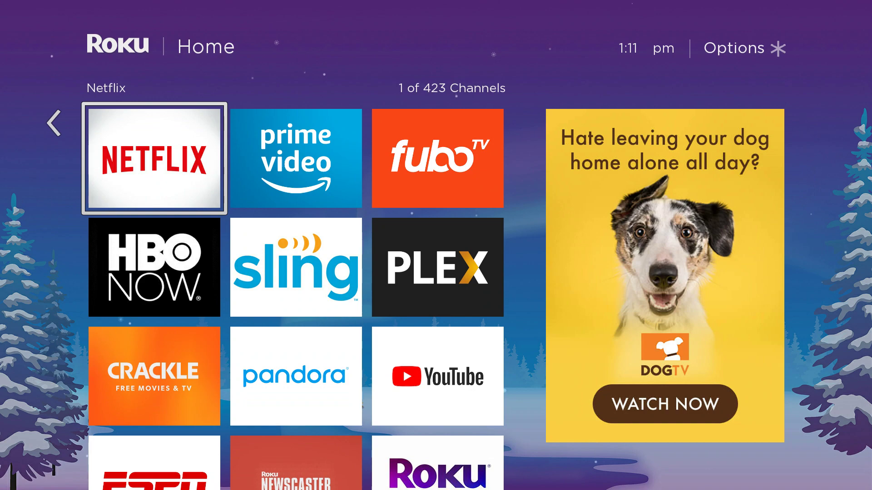
{"action": "key", "text": "Up"}
{"action": "key", "text": "Up"}
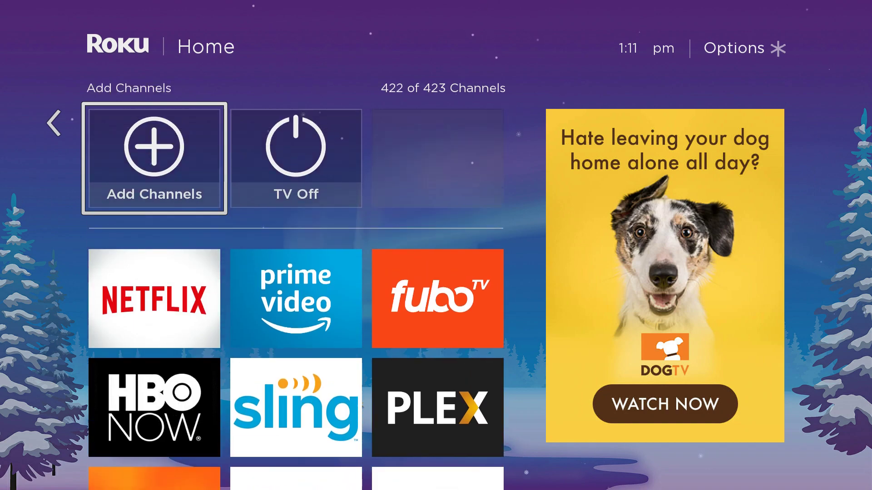
{"action": "key", "text": "Return"}
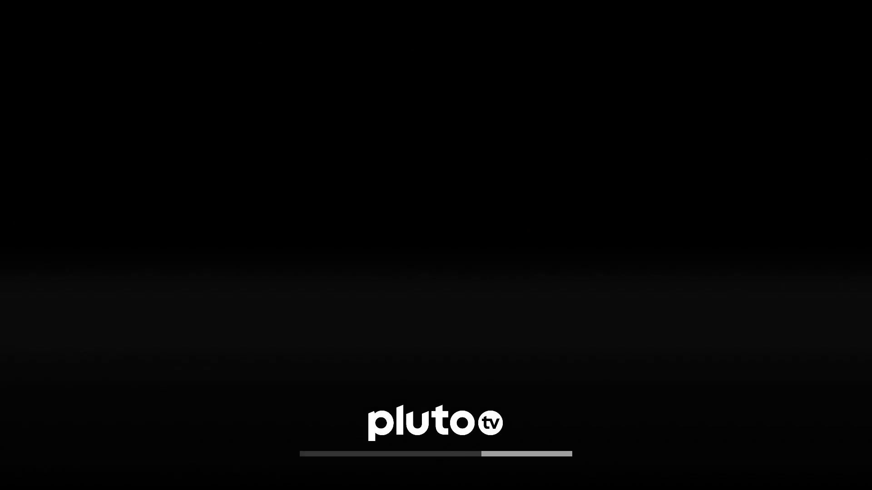
- Exit Pluto TV back to Home and return to its tile in the channel grid
{"action": "key", "text": "Escape"}
{"action": "key", "text": "Left"}
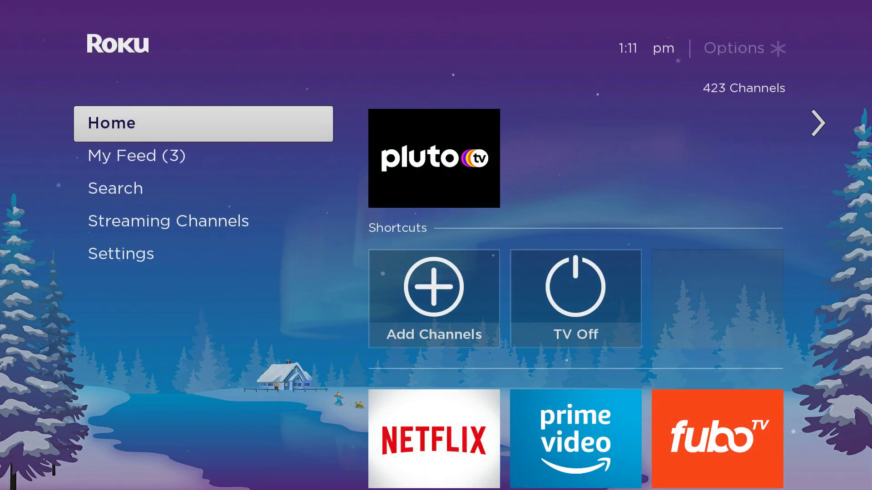
{"action": "key", "text": "Right"}
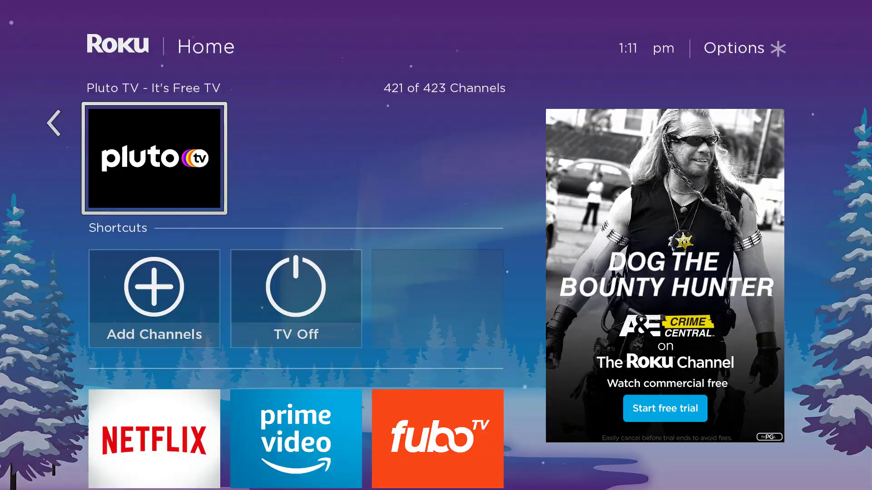
- Remove the Pluto TV - It's Free TV channel through its * options menu and confirm the removal
{"action": "key", "text": "asterisk"}
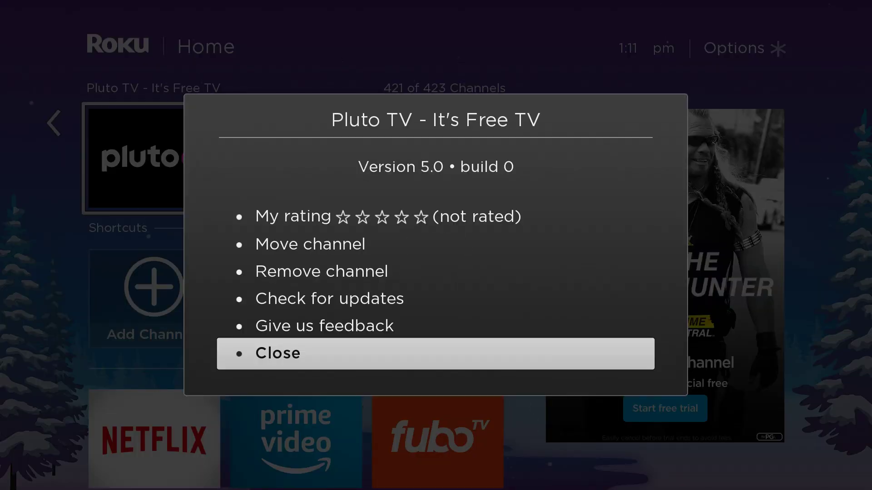
{"action": "key", "text": "Up"}
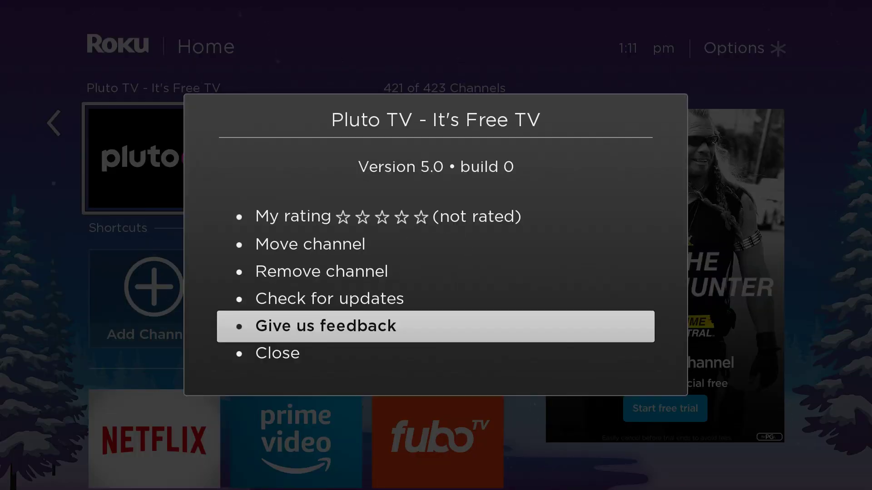
{"action": "key", "text": "Up"}
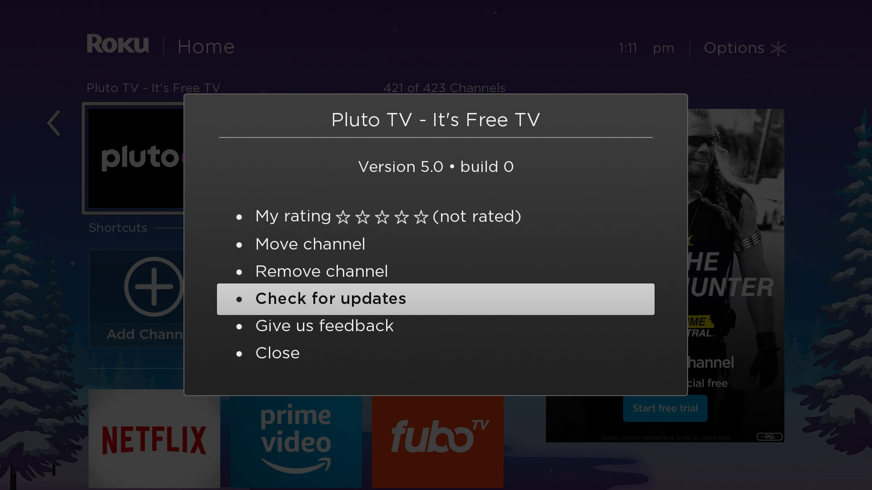
{"action": "key", "text": "Up"}
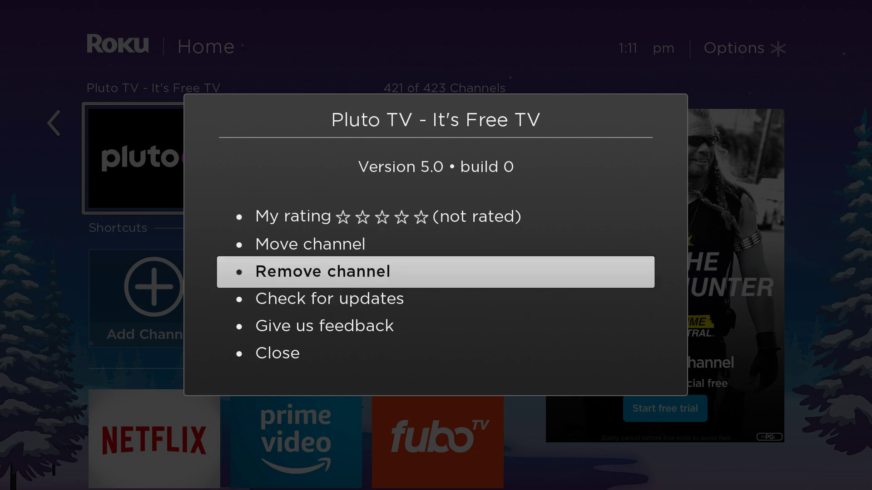
{"action": "key", "text": "Return"}
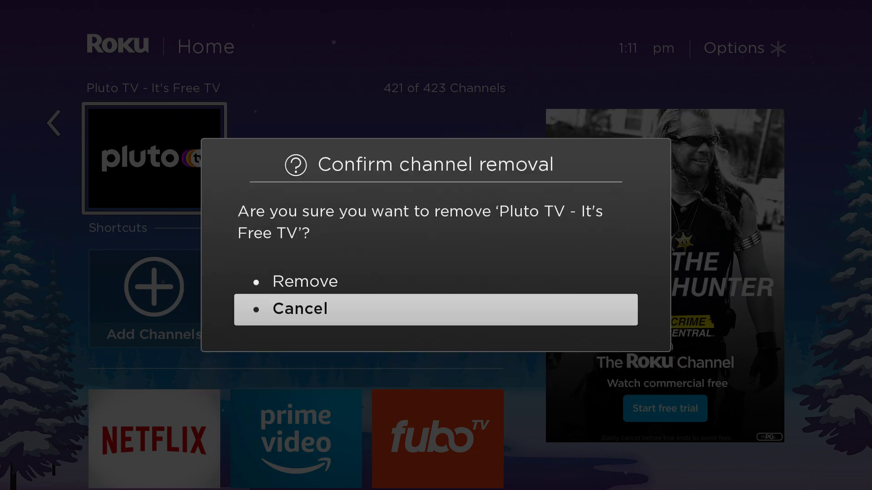
{"action": "key", "text": "Up"}
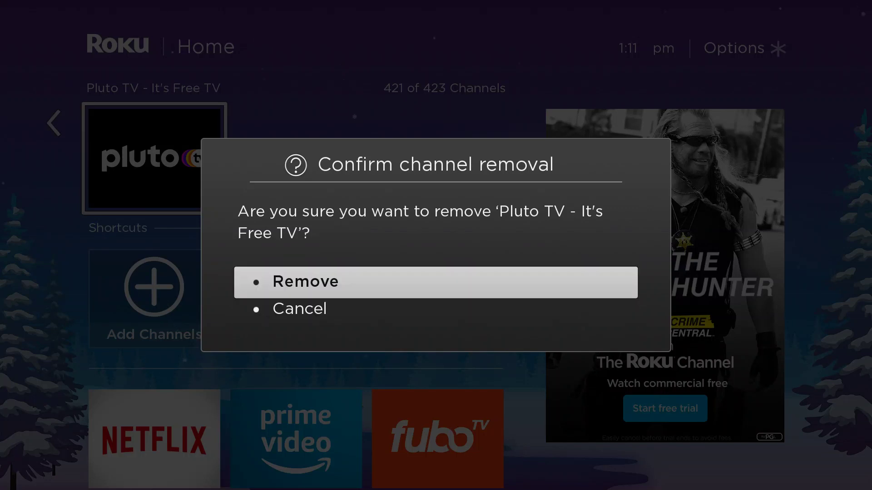
{"action": "key", "text": "Return"}
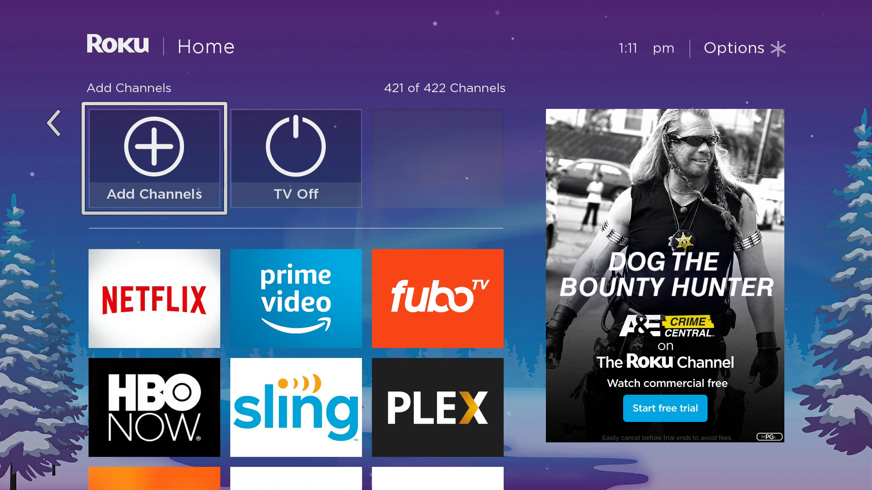
- Go from the shortcuts into the channel grid, open the main menu and step down to My Feed
{"action": "key", "text": "Up"}
{"action": "key", "text": "Down"}
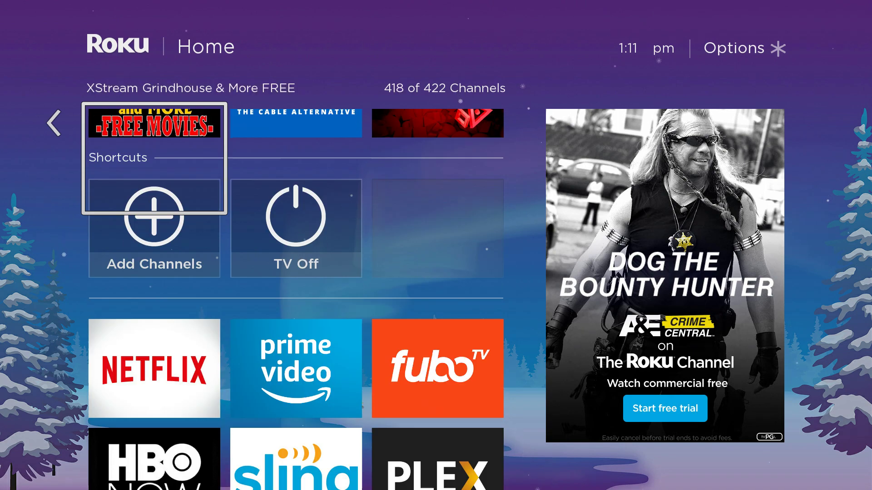
{"action": "key", "text": "Down"}
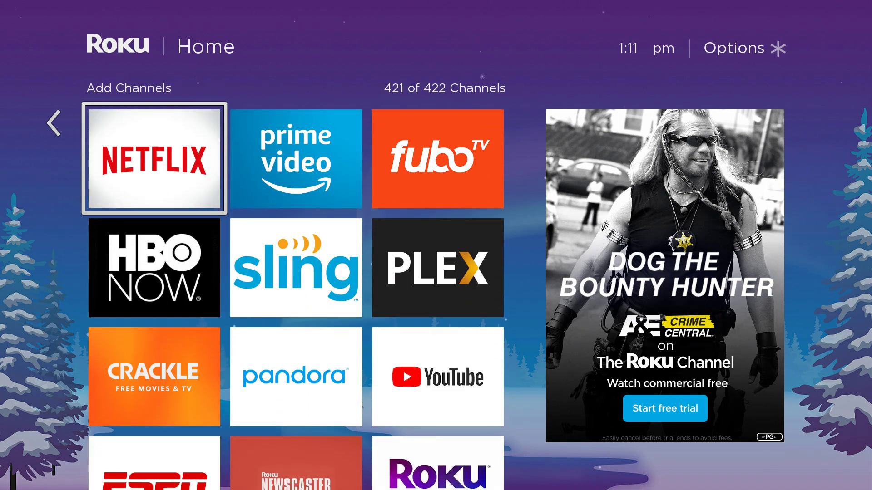
{"action": "key", "text": "Left"}
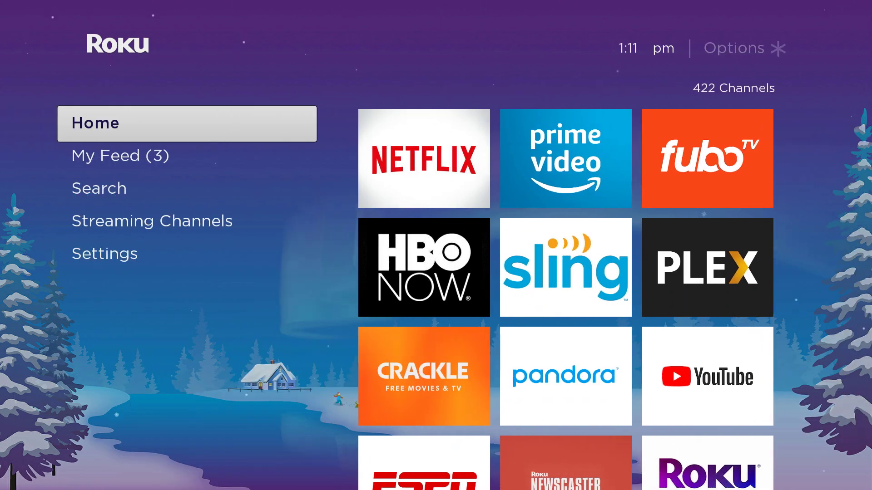
{"action": "key", "text": "Down"}
{"action": "key", "text": "Down"}
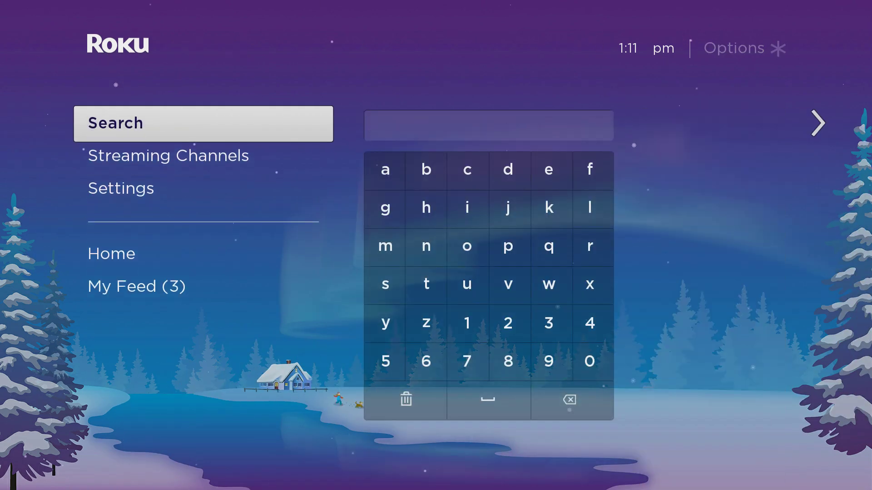
- Open the Channel Store from Streaming Channels and go to Search Channels
{"action": "key", "text": "Down"}
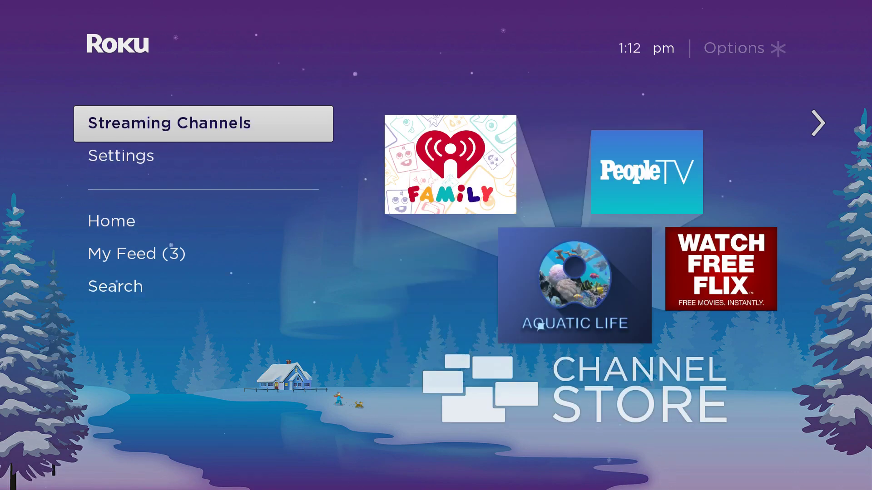
{"action": "key", "text": "Return"}
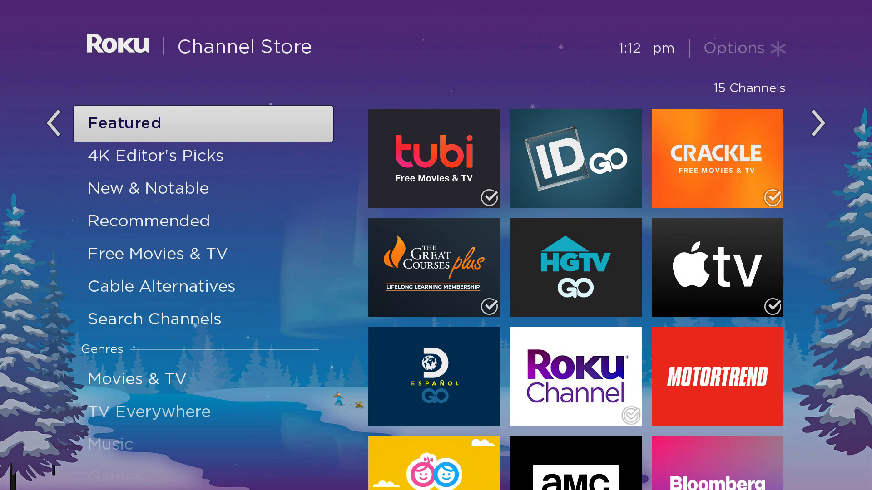
{"action": "key", "text": "Down"}
{"action": "key", "text": "Down"}
{"action": "key", "text": "Down"}
{"action": "key", "text": "Down"}
{"action": "key", "text": "Down"}
{"action": "key", "text": "Down"}
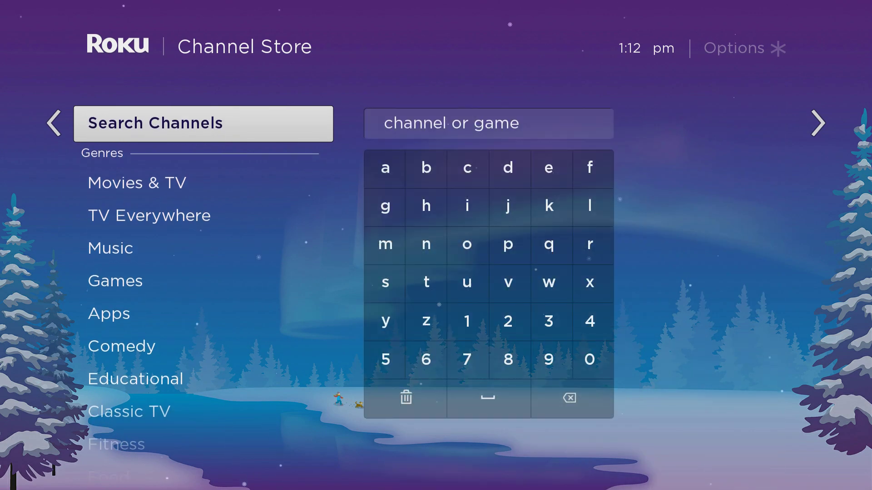
{"action": "key", "text": "Right"}
- Enter 'plu' on the on-screen keyboard and highlight the Pluto TV - It's Free TV result
{"action": "key", "text": "Down"}
{"action": "key", "text": "Down"}
{"action": "key", "text": "Right"}
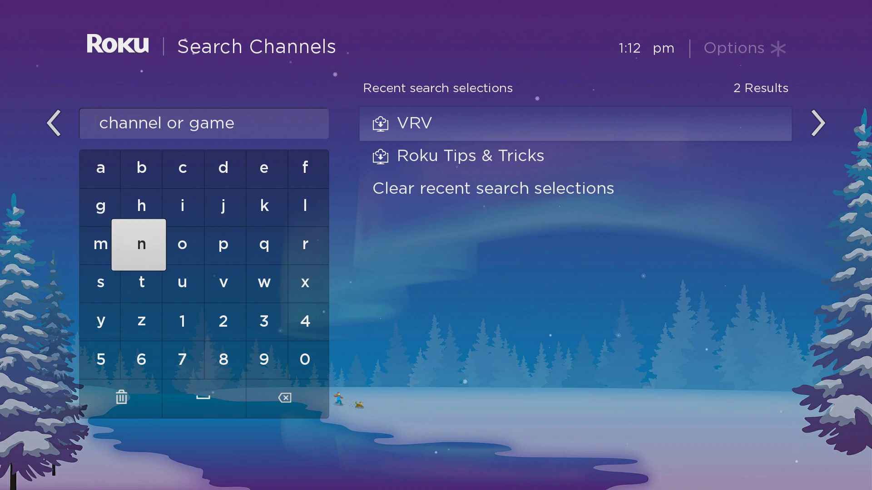
{"action": "key", "text": "Right"}
{"action": "key", "text": "Right"}
{"action": "key", "text": "Return"}
{"action": "key", "text": "Up"}
{"action": "key", "text": "Right"}
{"action": "key", "text": "Right"}
{"action": "key", "text": "Return"}
{"action": "key", "text": "Left"}
{"action": "key", "text": "Left"}
{"action": "key", "text": "Down"}
{"action": "key", "text": "Down"}
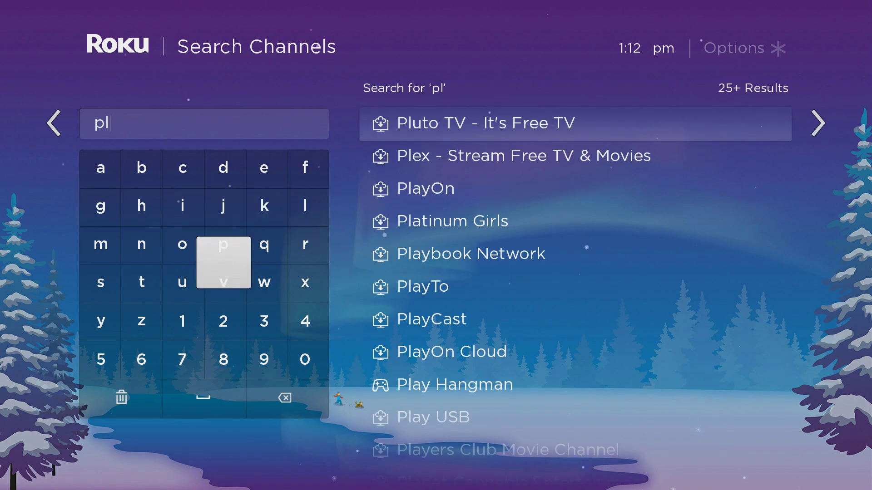
{"action": "key", "text": "Left"}
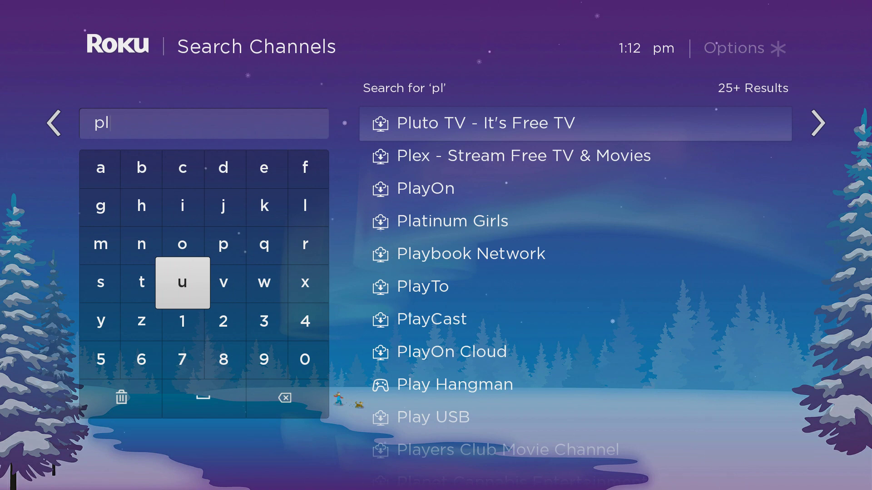
{"action": "key", "text": "Return"}
{"action": "key", "text": "Right"}
{"action": "key", "text": "Right"}
{"action": "key", "text": "Right"}
{"action": "key", "text": "Right"}
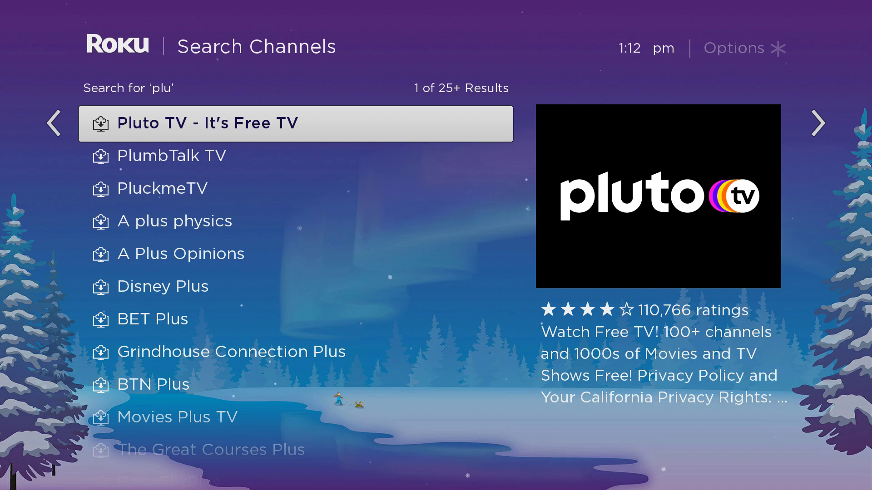
- Add Pluto TV - It's Free TV from its store page and dismiss the Channel added notice
{"action": "key", "text": "Return"}
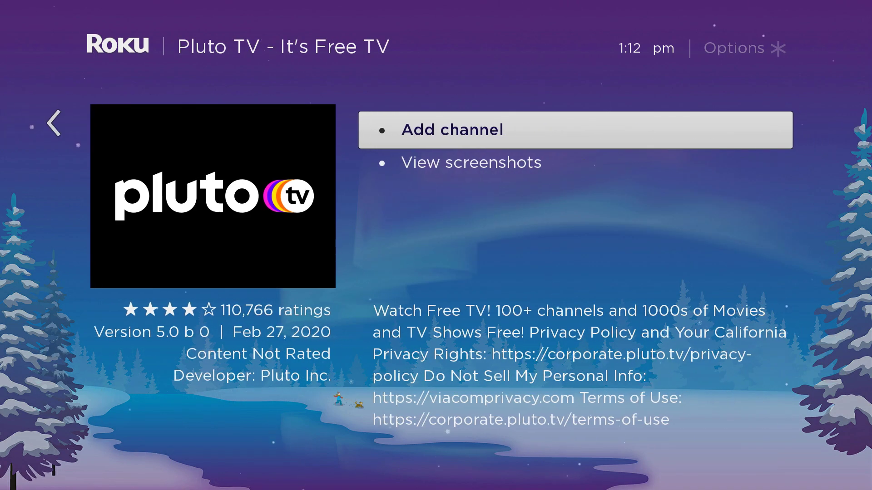
{"action": "key", "text": "Return"}
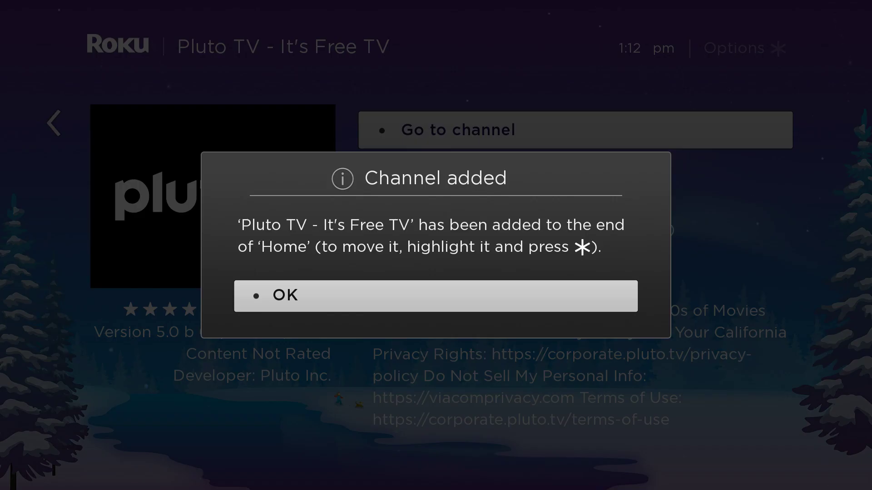
{"action": "key", "text": "Return"}
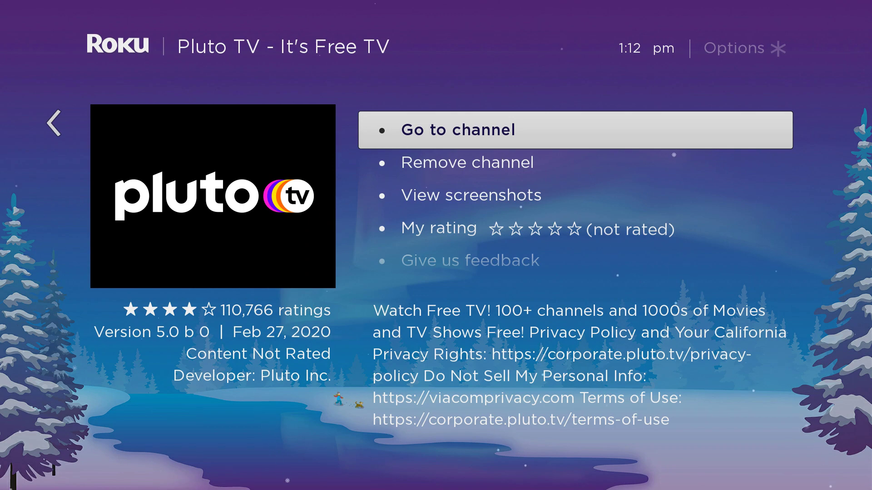
{"action": "key", "text": "Home"}
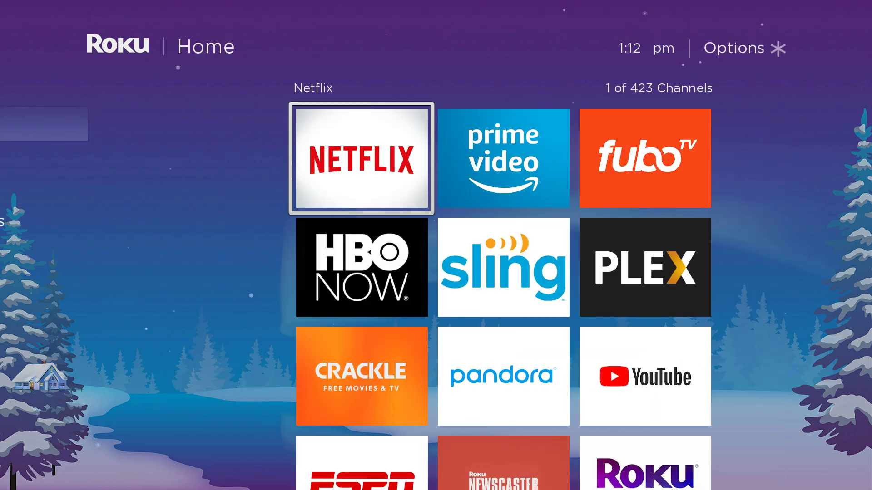
- Find the newly added Pluto TV tile at the end of the 423-channel grid and launch it
{"action": "key", "text": "Down"}
{"action": "key", "text": "Down"}
{"action": "key", "text": "Right"}
{"action": "key", "text": "Right"}
{"action": "key", "text": "Left"}
{"action": "key", "text": "Left"}
{"action": "key", "text": "Up"}
{"action": "key", "text": "Up"}
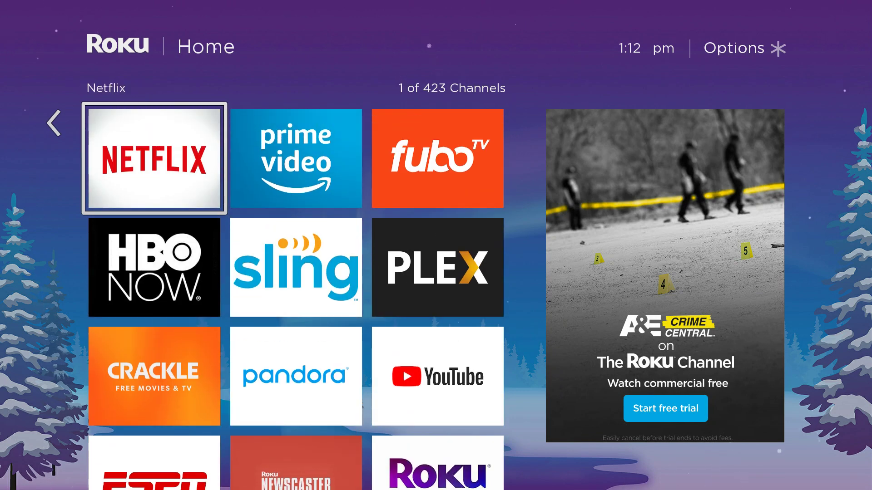
{"action": "key", "text": "Up"}
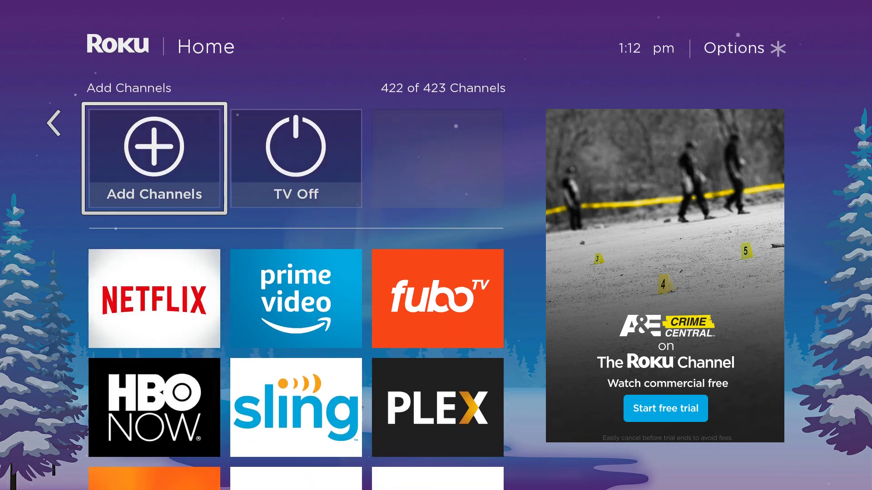
{"action": "key", "text": "Up"}
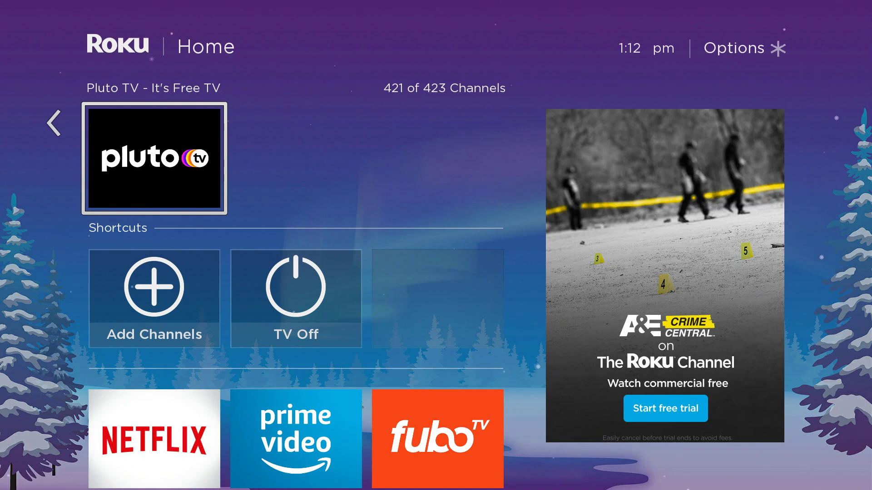
{"action": "key", "text": "Down"}
{"action": "key", "text": "Down"}
{"action": "key", "text": "Down"}
{"action": "key", "text": "Down"}
{"action": "key", "text": "Down"}
{"action": "key", "text": "Down"}
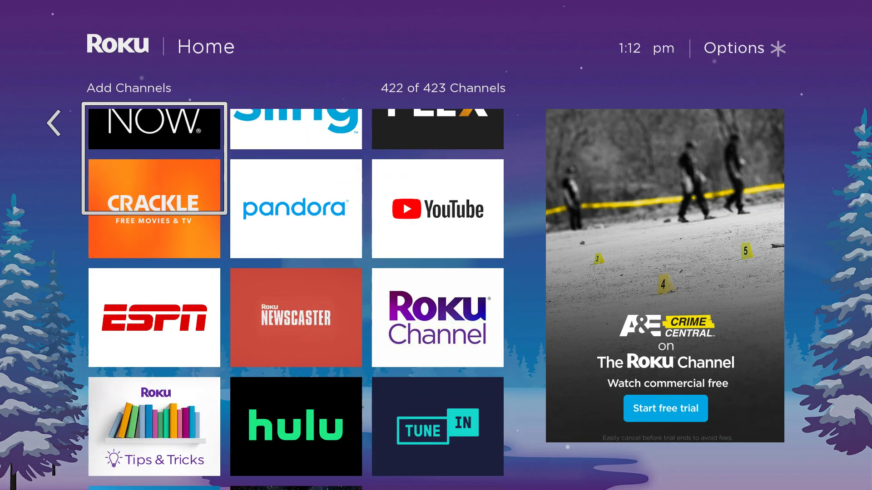
{"action": "key", "text": "Up"}
{"action": "key", "text": "Up"}
{"action": "key", "text": "Up"}
{"action": "key", "text": "Up"}
{"action": "key", "text": "Up"}
{"action": "key", "text": "Up"}
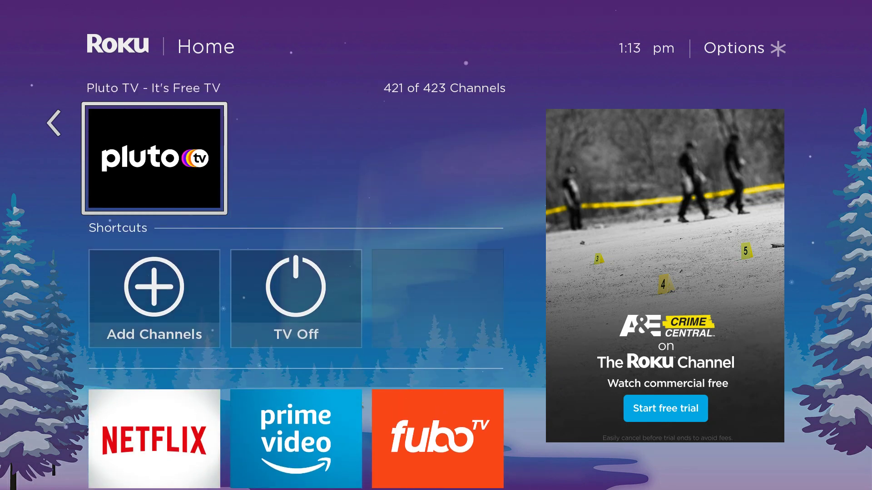
{"action": "key", "text": "Return"}
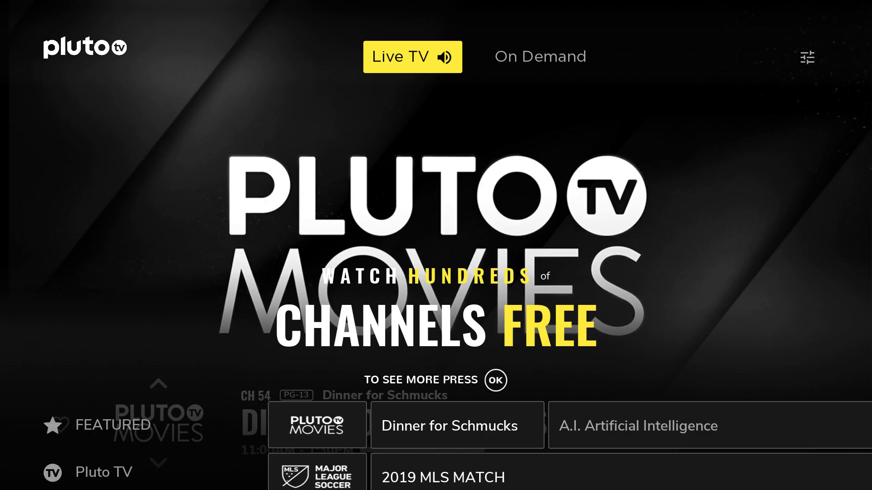
- Scroll down the Live TV guide channels past 2019 MLS MATCH to channel 775
{"action": "key", "text": "Down"}
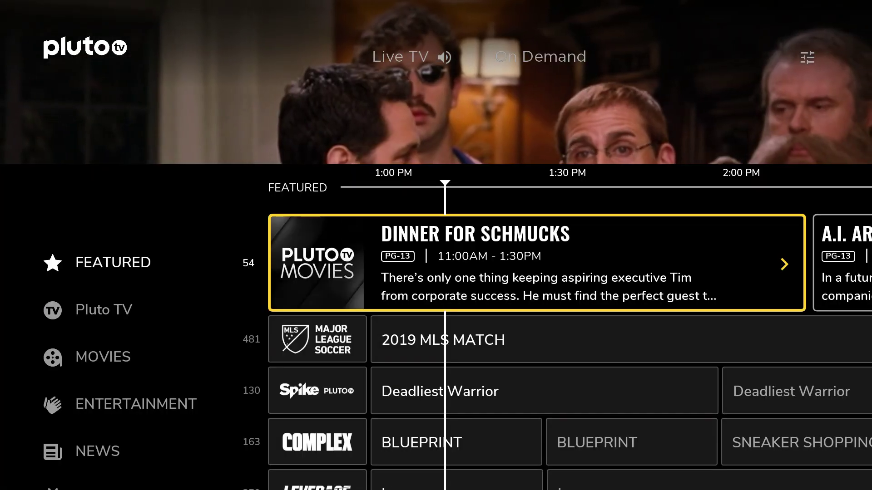
{"action": "key", "text": "Down"}
{"action": "key", "text": "Down"}
{"action": "key", "text": "Down"}
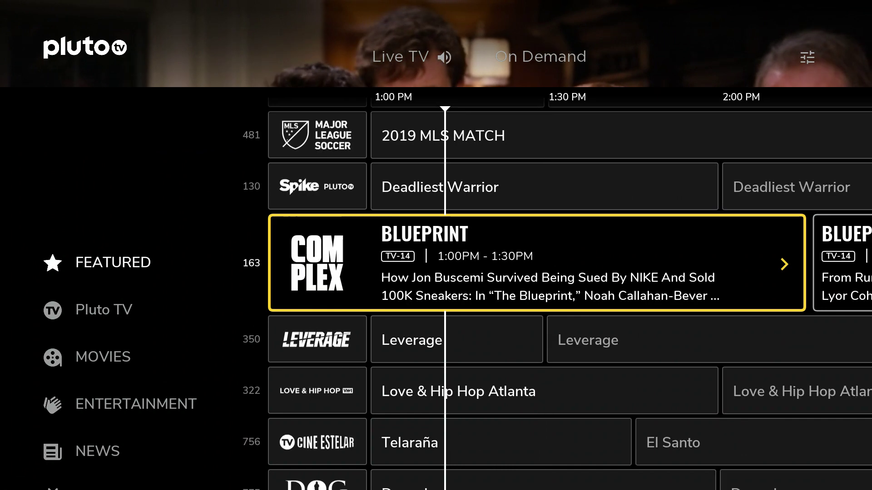
{"action": "key", "text": "Down"}
{"action": "key", "text": "Down"}
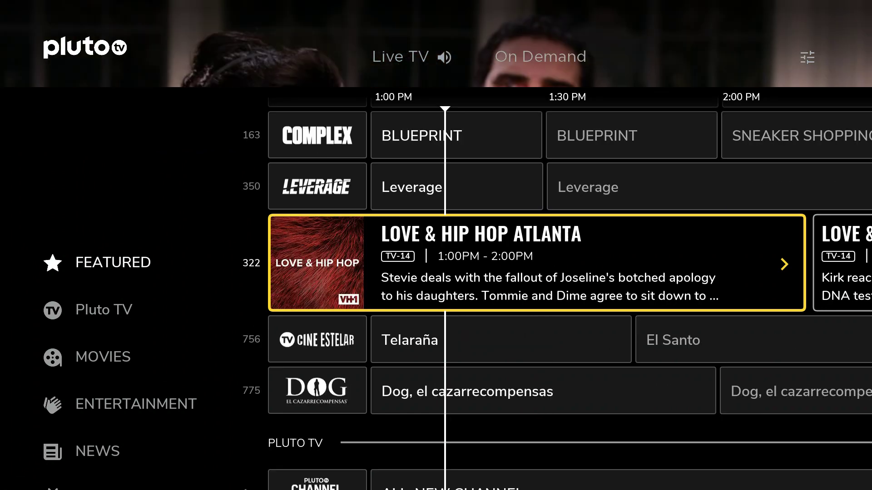
{"action": "key", "text": "Down"}
{"action": "key", "text": "Down"}
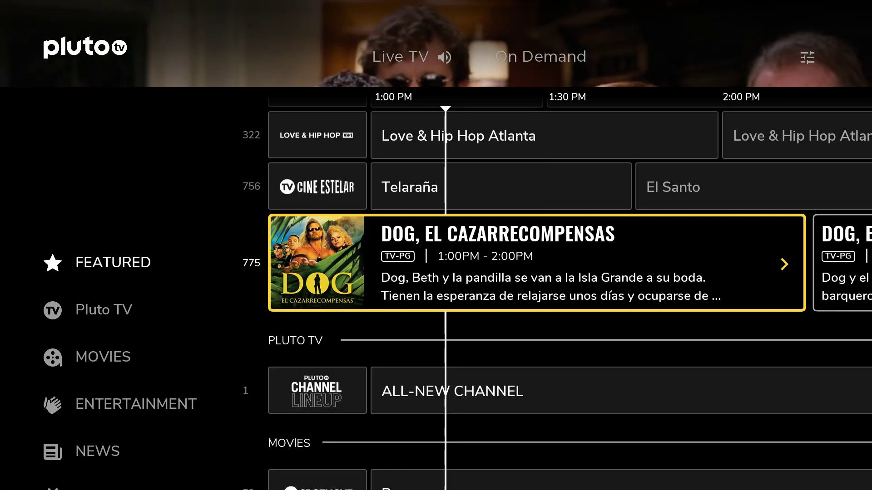
{"action": "key", "text": "Down"}
- Cycle the sidebar through Featured, Movies, Entertainment, News, Comedy, Sports, Life + Style, Tech + Geek, Kids, and Music
{"action": "key", "text": "Left"}
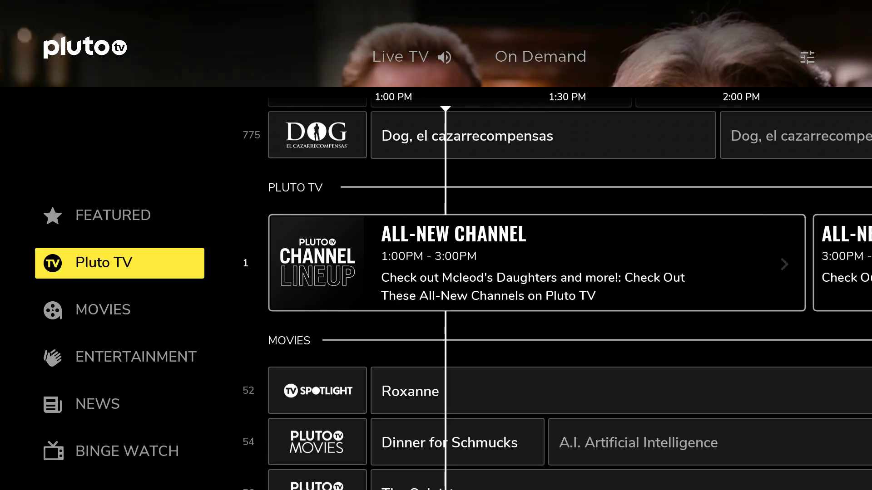
{"action": "key", "text": "Up"}
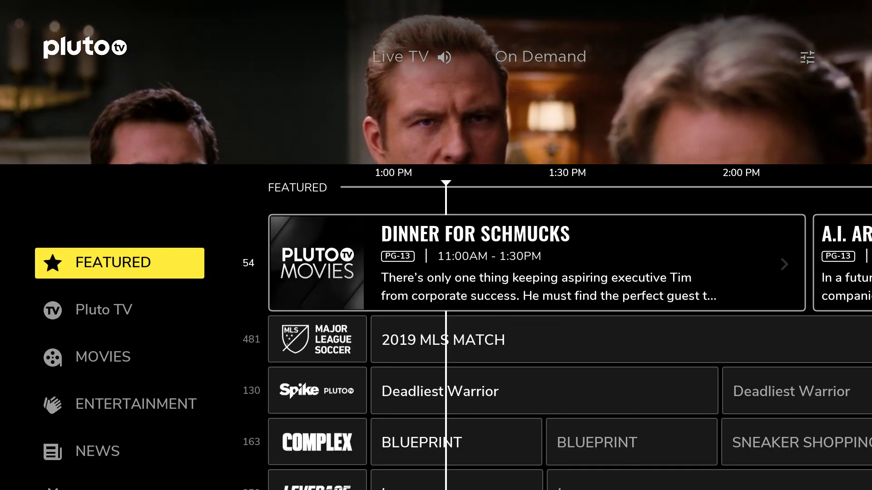
{"action": "key", "text": "Down"}
{"action": "key", "text": "Down"}
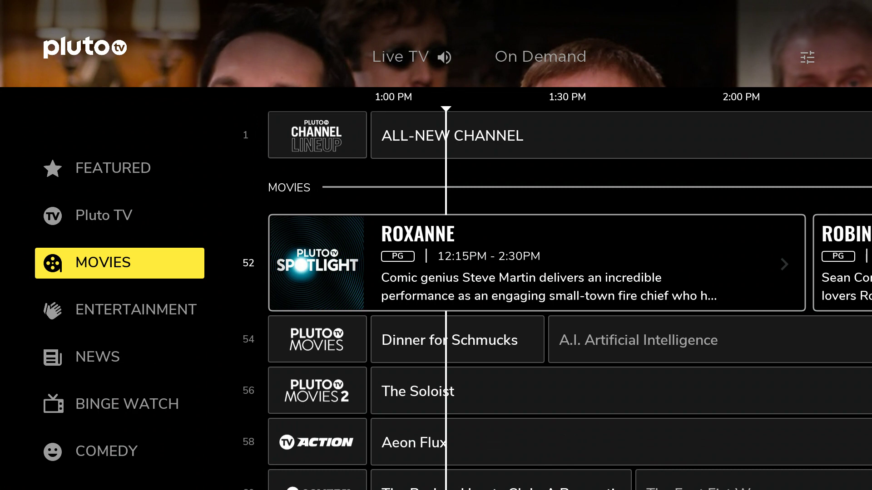
{"action": "key", "text": "Down"}
{"action": "key", "text": "Down"}
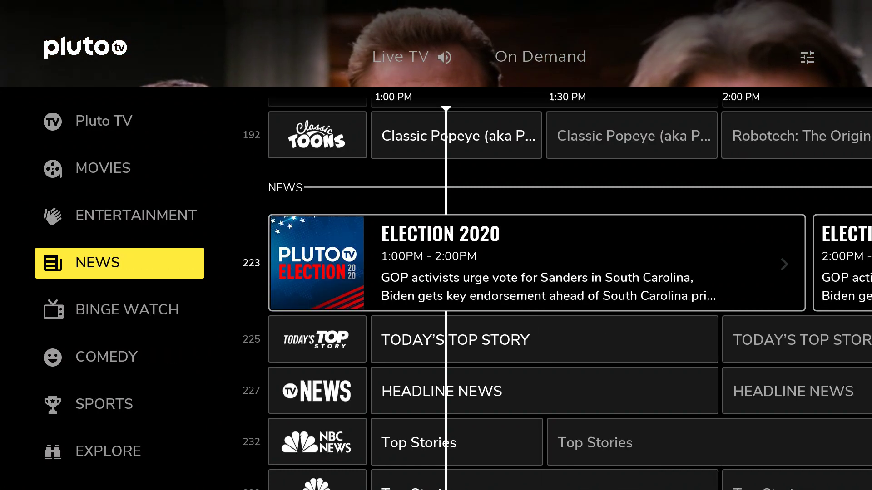
{"action": "key", "text": "Down"}
{"action": "key", "text": "Down"}
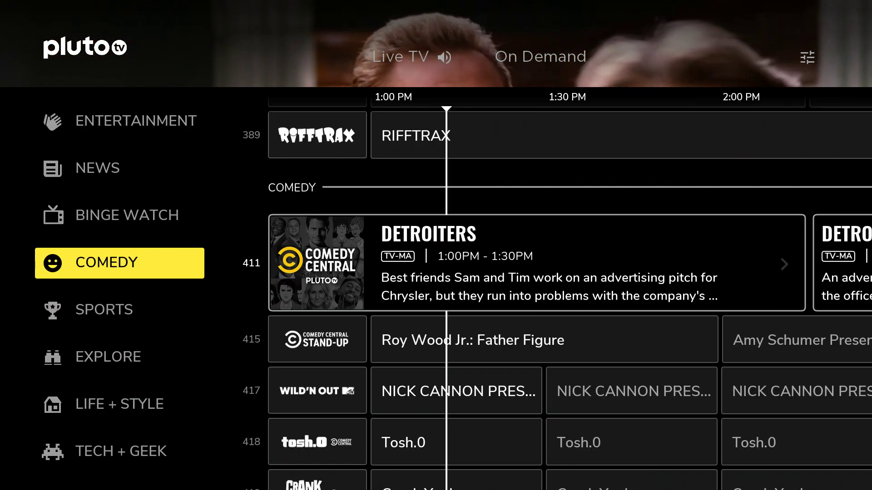
{"action": "key", "text": "Down"}
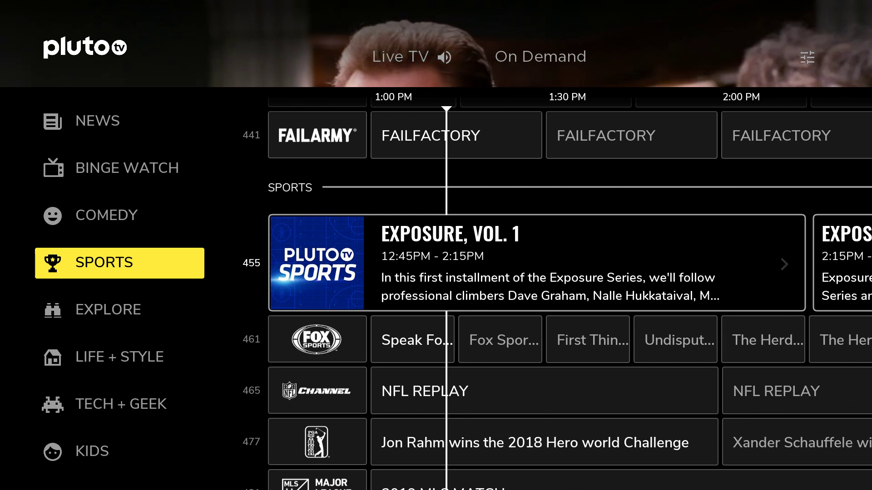
{"action": "key", "text": "Down"}
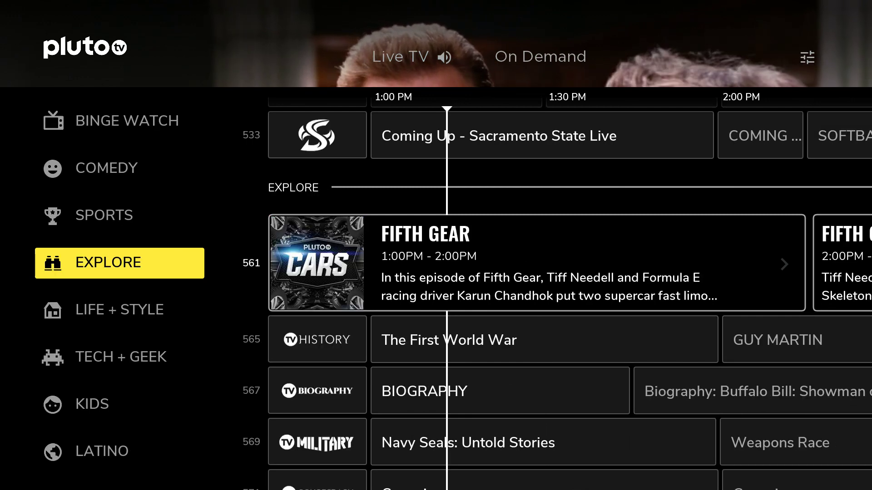
{"action": "key", "text": "Down"}
{"action": "key", "text": "Down"}
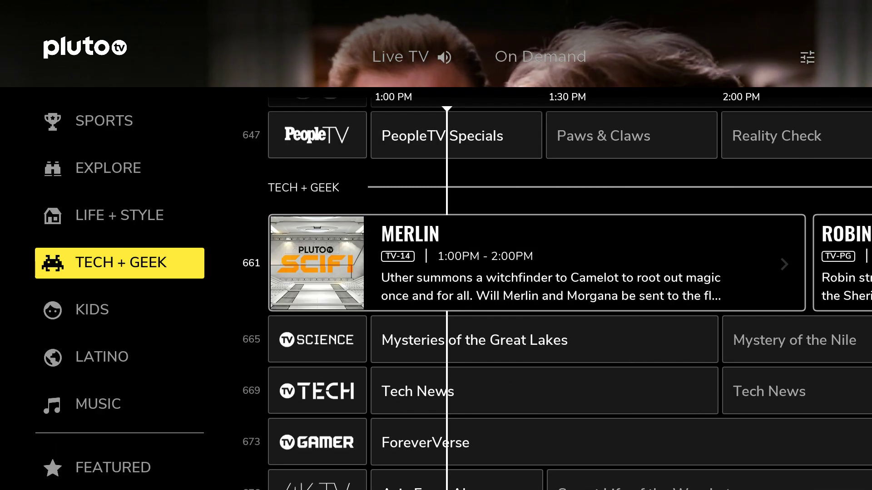
{"action": "key", "text": "Down"}
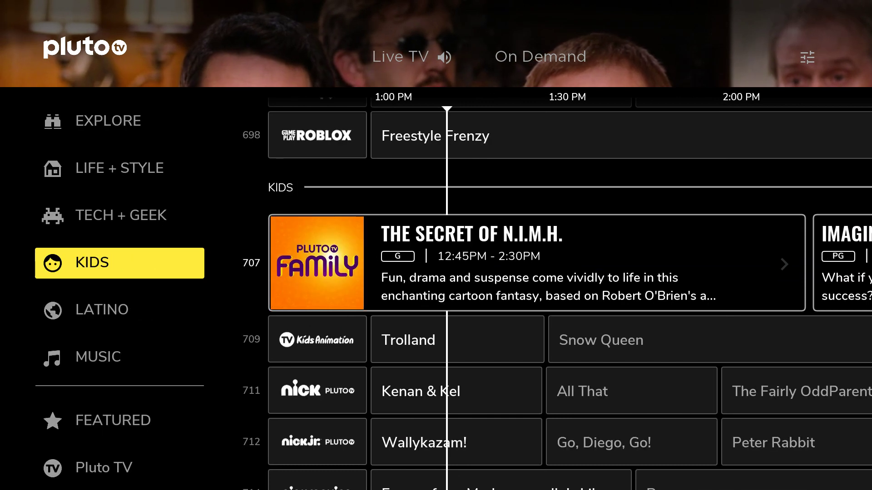
{"action": "key", "text": "Down"}
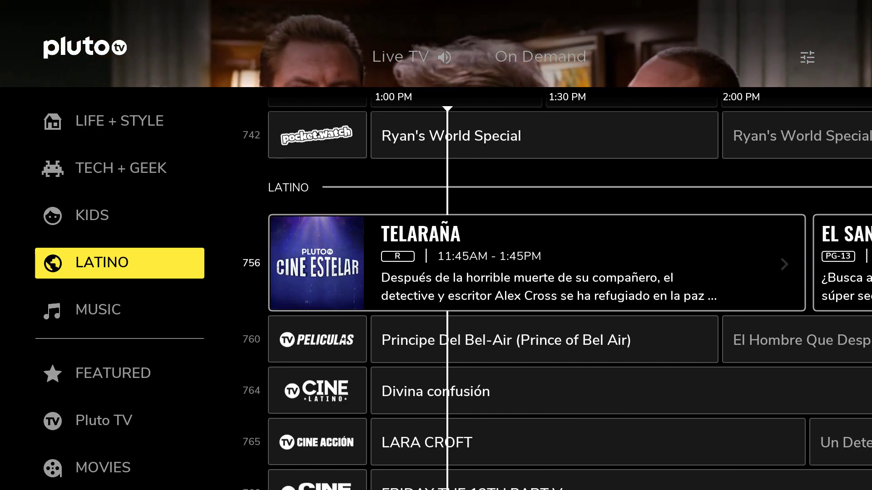
{"action": "key", "text": "Down"}
{"action": "key", "text": "Down"}
{"action": "key", "text": "Down"}
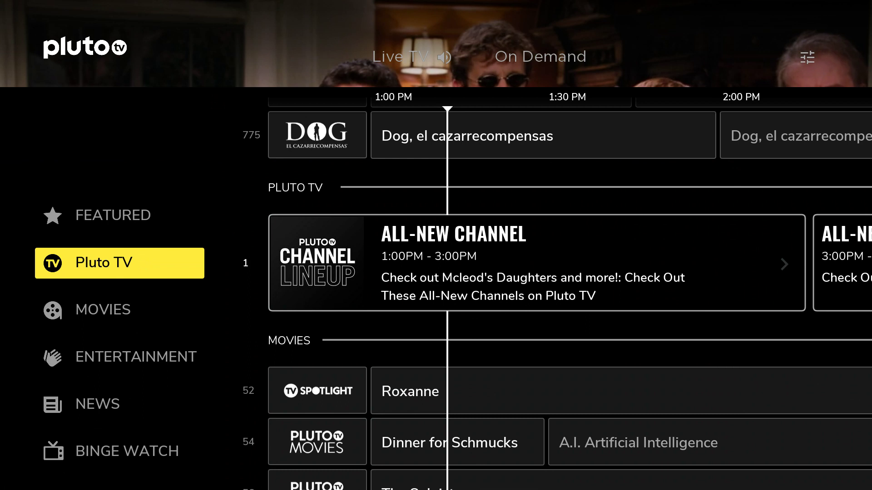
- Browse the Movies listings from Dinner for Schmucks on channel 54 down to channel 77
{"action": "key", "text": "Down"}
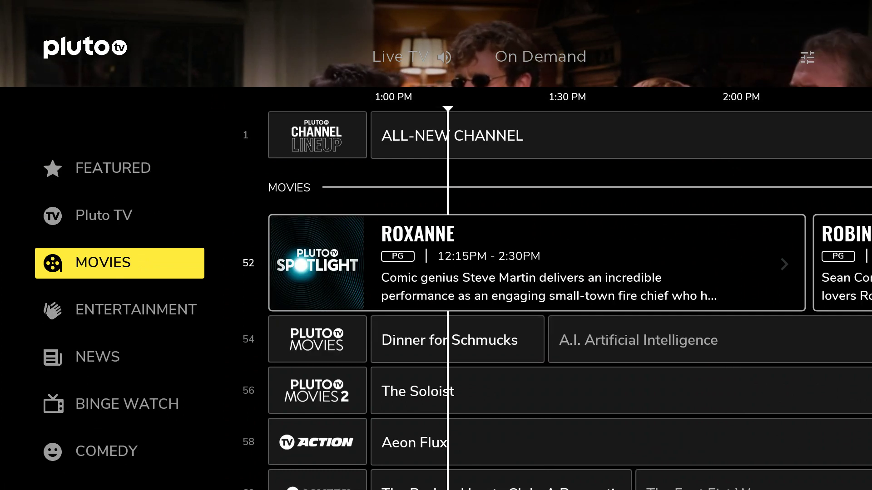
{"action": "key", "text": "Right"}
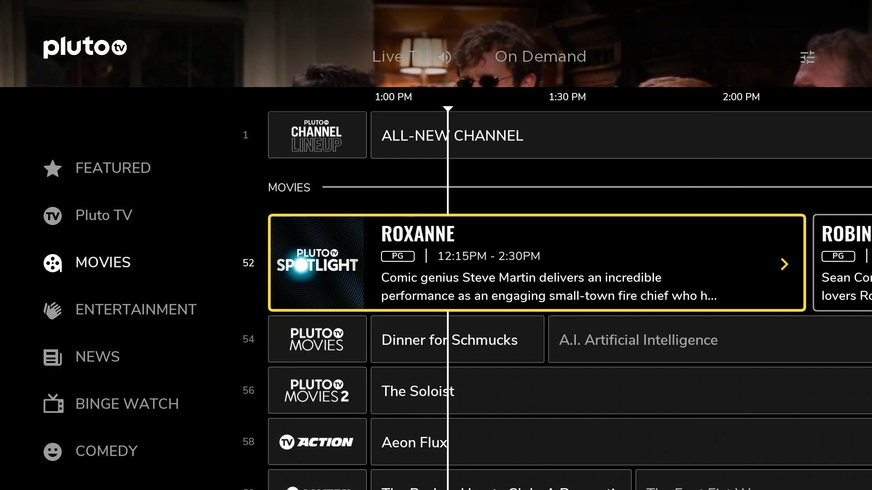
{"action": "key", "text": "Down"}
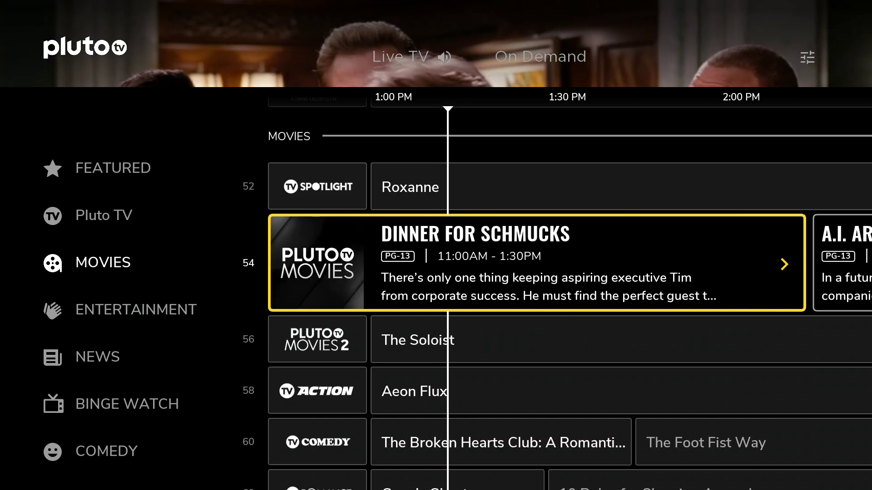
{"action": "key", "text": "Down"}
{"action": "key", "text": "Down"}
{"action": "key", "text": "Down"}
{"action": "key", "text": "Down"}
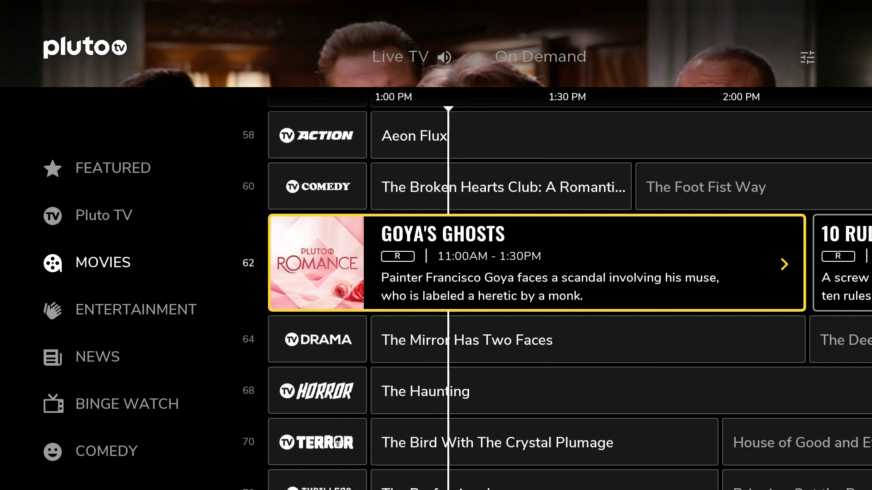
{"action": "key", "text": "Down"}
{"action": "key", "text": "Down"}
{"action": "key", "text": "Down"}
{"action": "key", "text": "Down"}
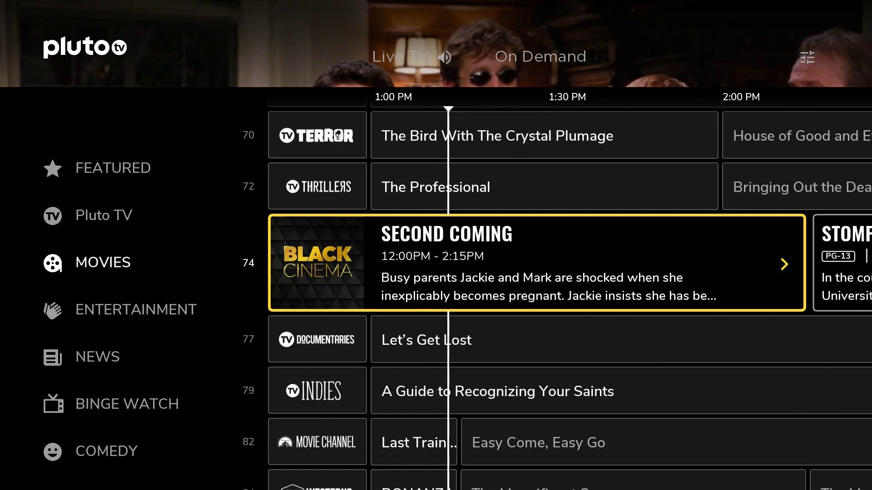
{"action": "key", "text": "Down"}
{"action": "key", "text": "Left"}
- Browse the Entertainment listings from Next on channel 114 down to American Gladiators on 136
{"action": "key", "text": "Down"}
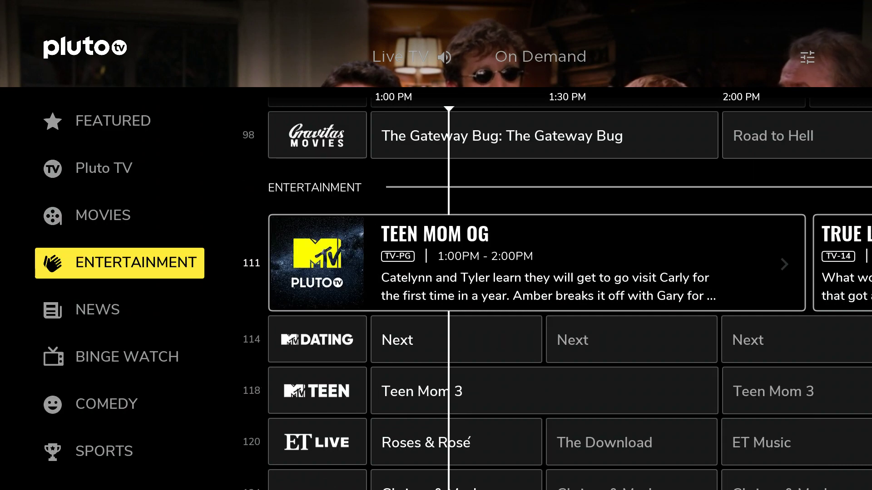
{"action": "key", "text": "Right"}
{"action": "key", "text": "Down"}
{"action": "key", "text": "Down"}
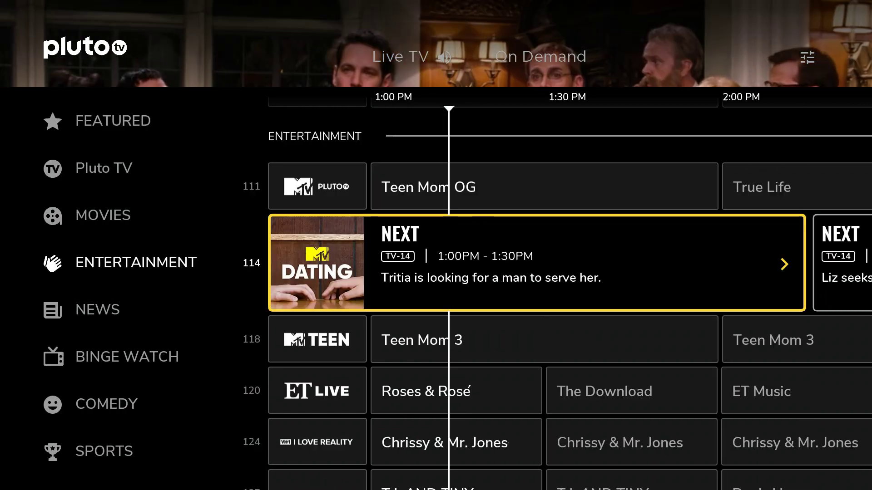
{"action": "key", "text": "Down"}
{"action": "key", "text": "Down"}
{"action": "key", "text": "Down"}
{"action": "key", "text": "Down"}
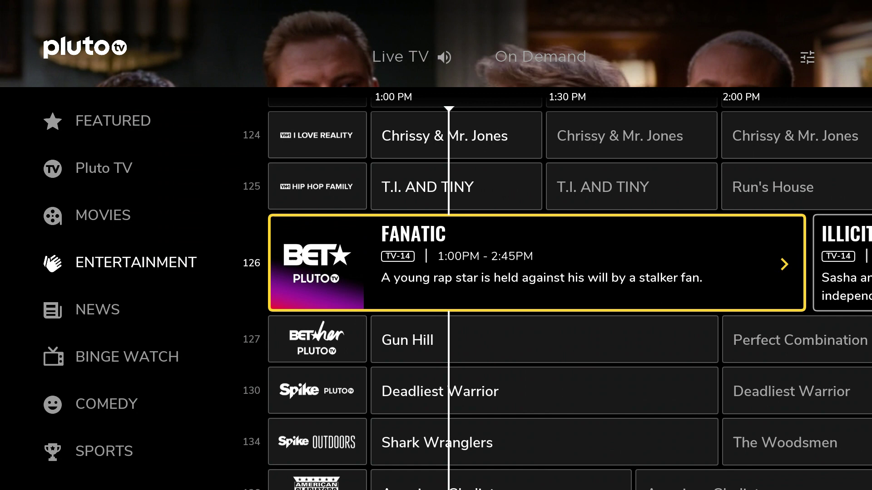
{"action": "key", "text": "Down"}
{"action": "key", "text": "Down"}
{"action": "key", "text": "Down"}
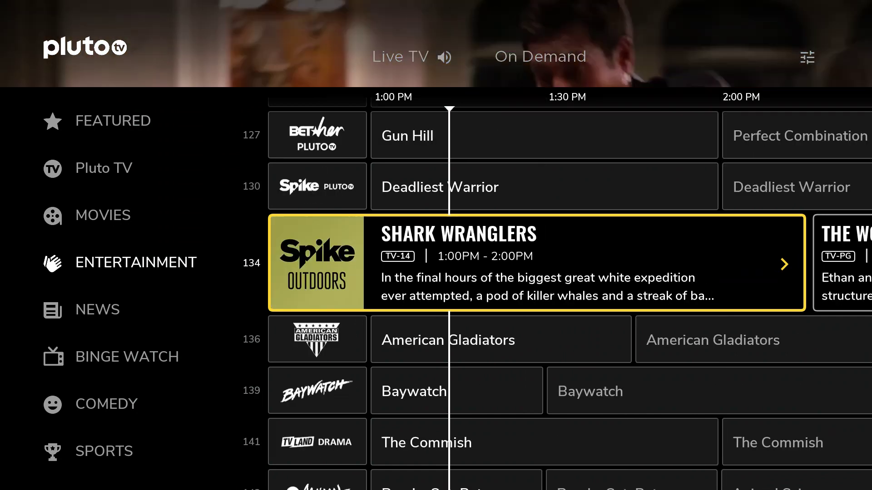
{"action": "key", "text": "Left"}
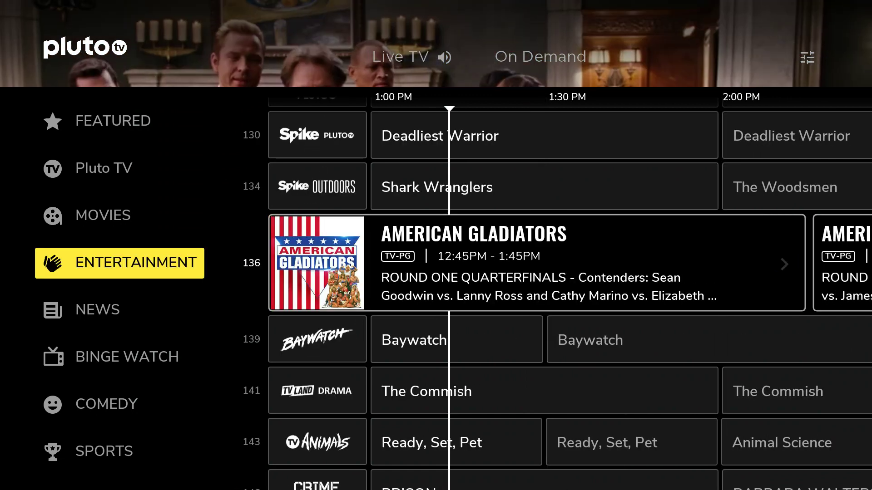
- Switch to the Life + Style category and move up to the Live TV tab
{"action": "key", "text": "Down"}
{"action": "key", "text": "Down"}
{"action": "key", "text": "Down"}
{"action": "key", "text": "Down"}
{"action": "key", "text": "Down"}
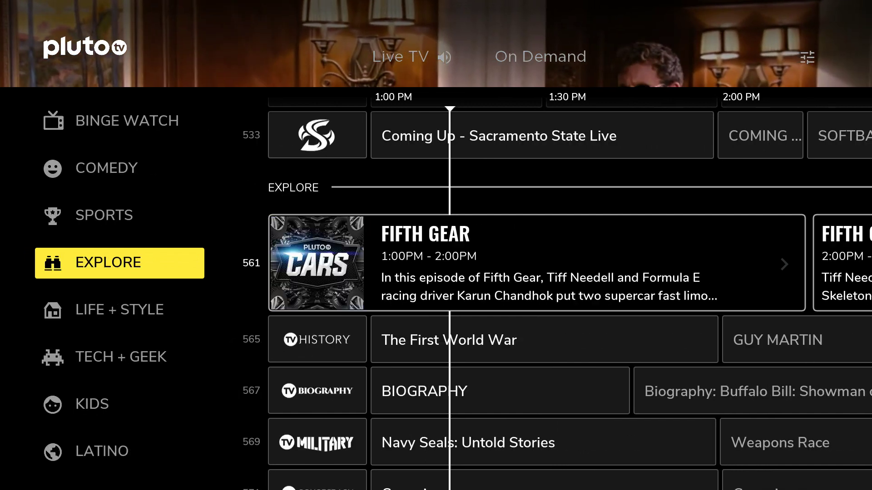
{"action": "key", "text": "Down"}
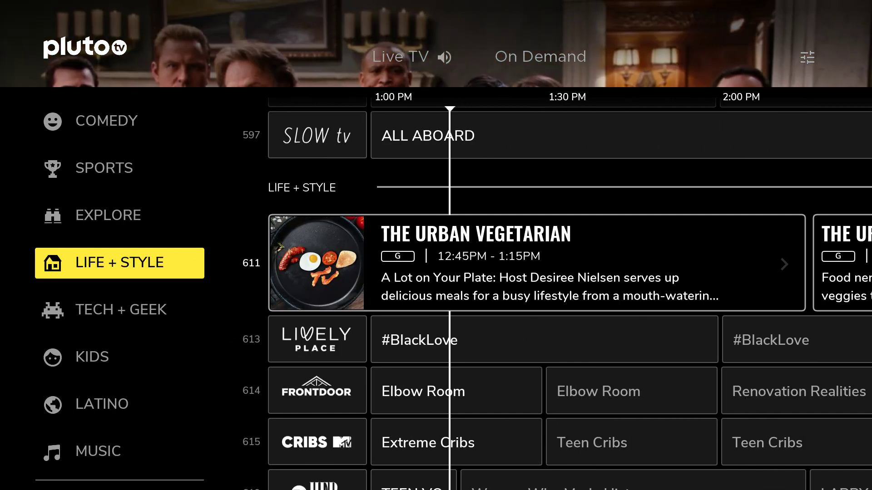
{"action": "key", "text": "Escape"}
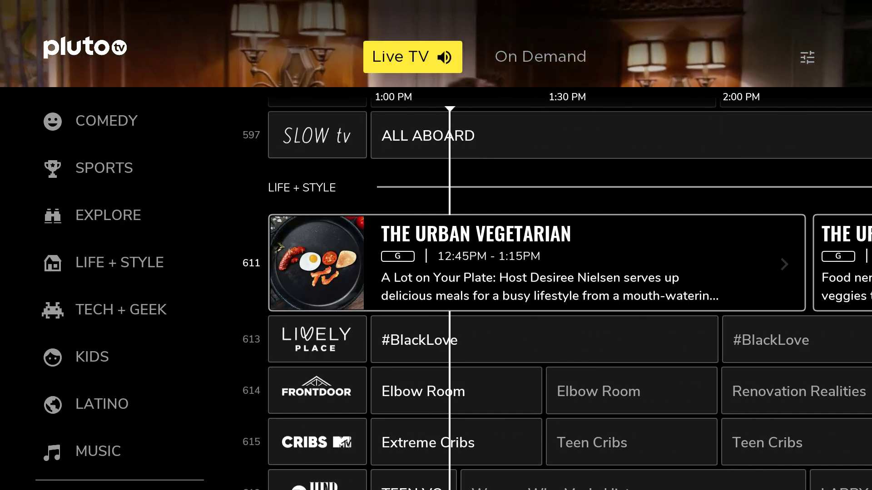
- Open Pluto TV's On Demand library and enter the Top TV Series collection
{"action": "key", "text": "Right"}
{"action": "key", "text": "Right"}
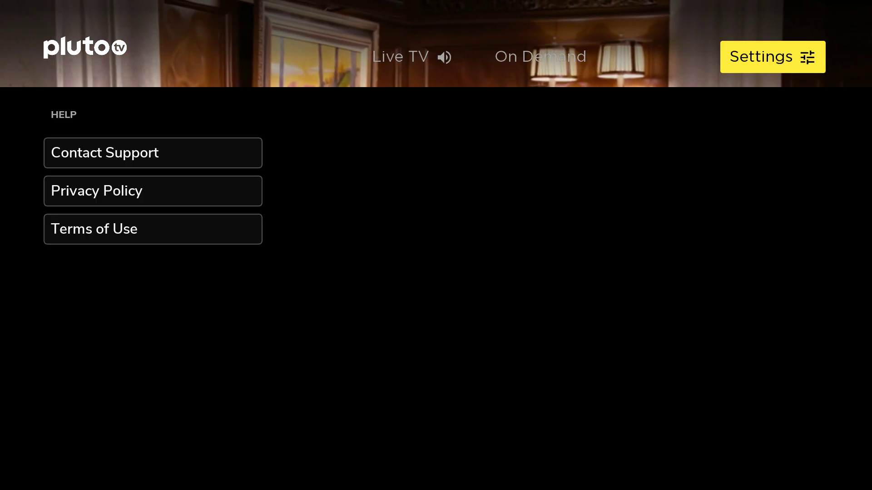
{"action": "key", "text": "Left"}
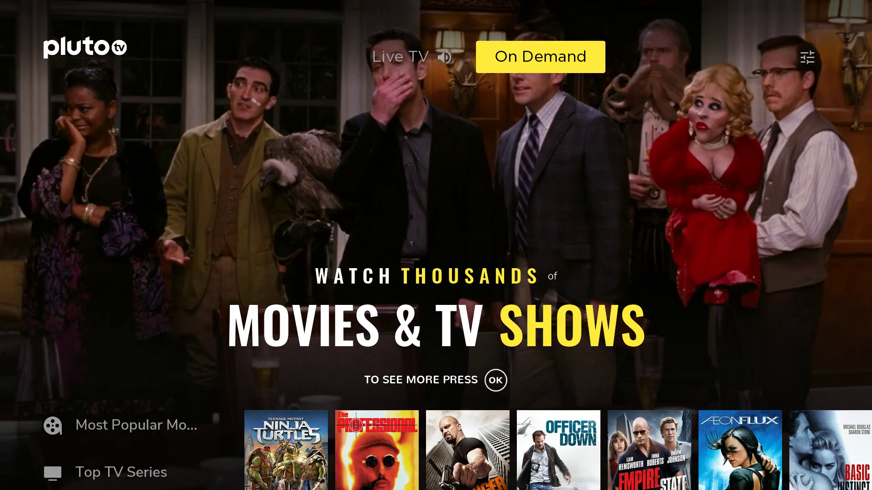
{"action": "key", "text": "Down"}
{"action": "key", "text": "Down"}
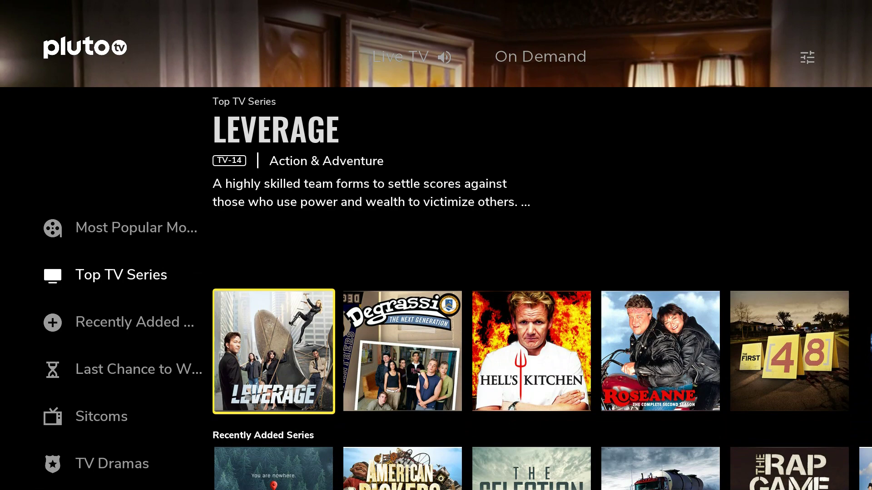
{"action": "key", "text": "Left"}
{"action": "key", "text": "Down"}
- Browse the Last Chance to Watch collection and the Sitcoms titles
{"action": "key", "text": "Down"}
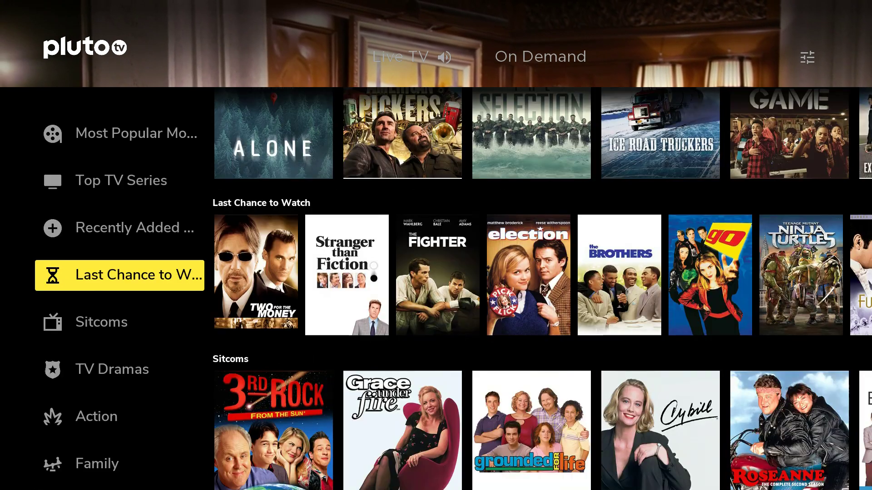
{"action": "key", "text": "Down"}
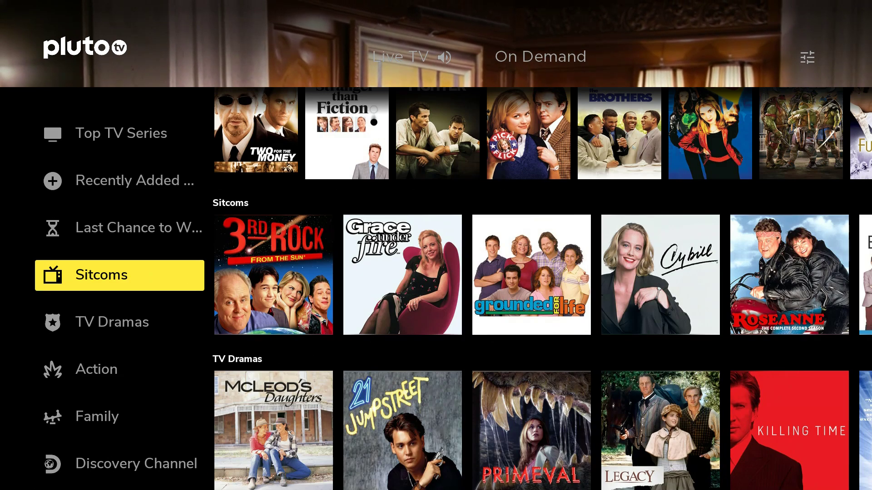
{"action": "key", "text": "Right"}
{"action": "key", "text": "Right"}
{"action": "key", "text": "Right"}
{"action": "key", "text": "Right"}
{"action": "key", "text": "Right"}
{"action": "key", "text": "Right"}
{"action": "key", "text": "Right"}
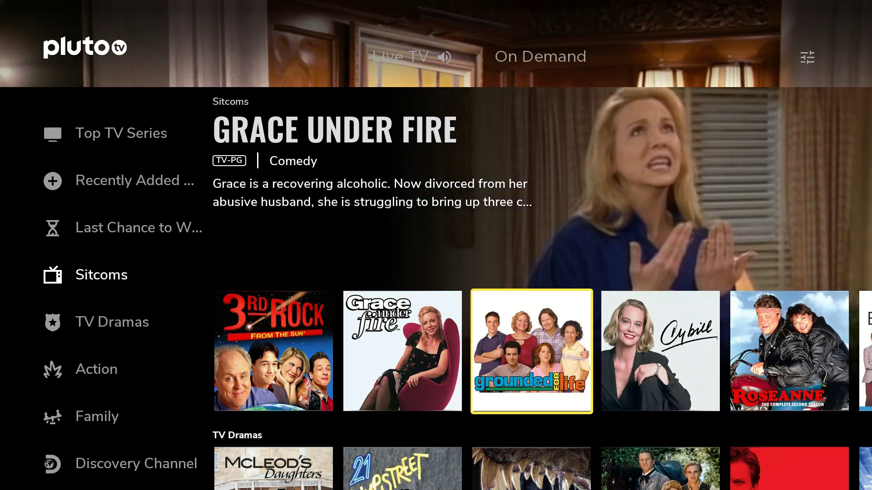
{"action": "key", "text": "Right"}
{"action": "key", "text": "Right"}
{"action": "key", "text": "Right"}
{"action": "key", "text": "Right"}
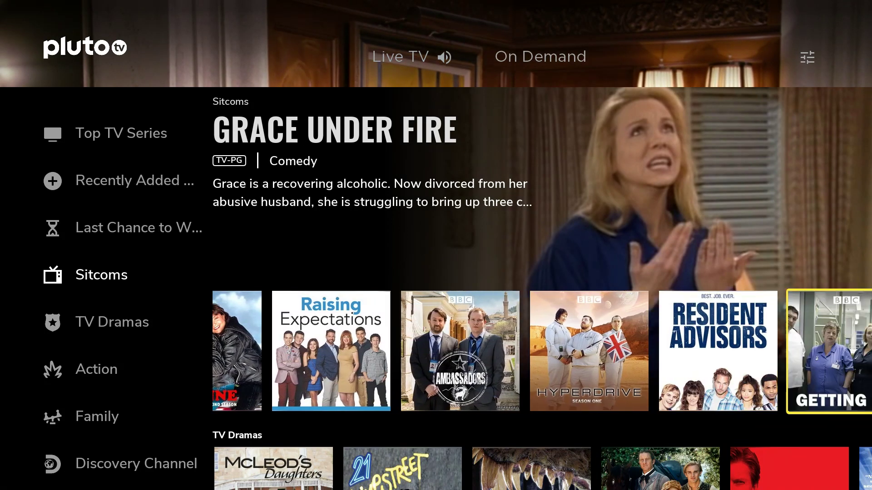
- Return to the Live TV guide and its Featured lineup
{"action": "key", "text": "Up"}
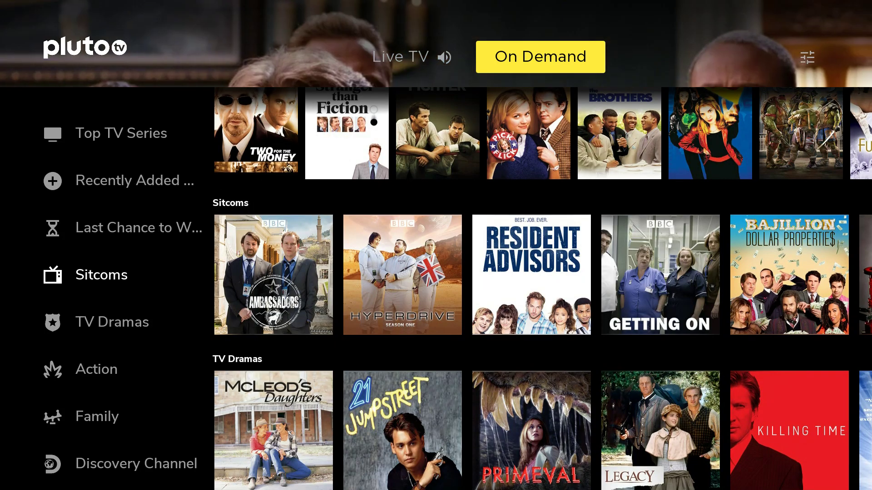
{"action": "key", "text": "Left"}
{"action": "key", "text": "Down"}
{"action": "key", "text": "Down"}
- Jump the Live TV guide through the Pluto TV, Movies and News categories
{"action": "key", "text": "Left"}
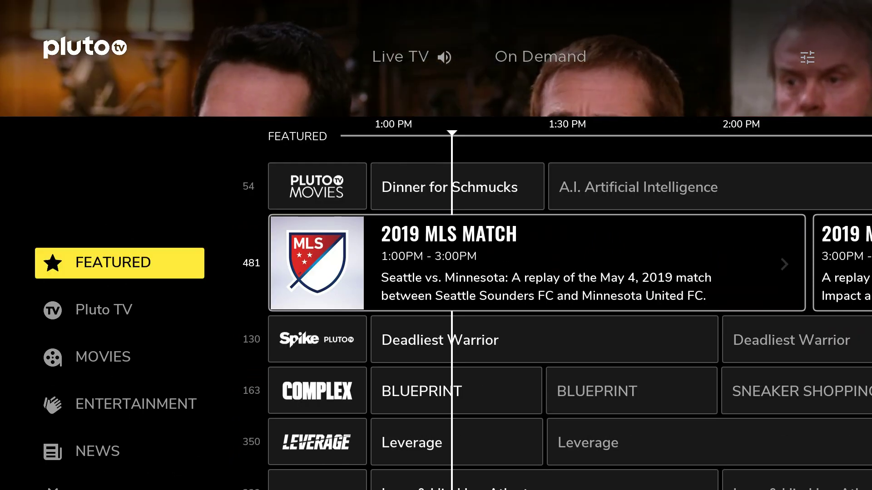
{"action": "key", "text": "Down"}
{"action": "key", "text": "Down"}
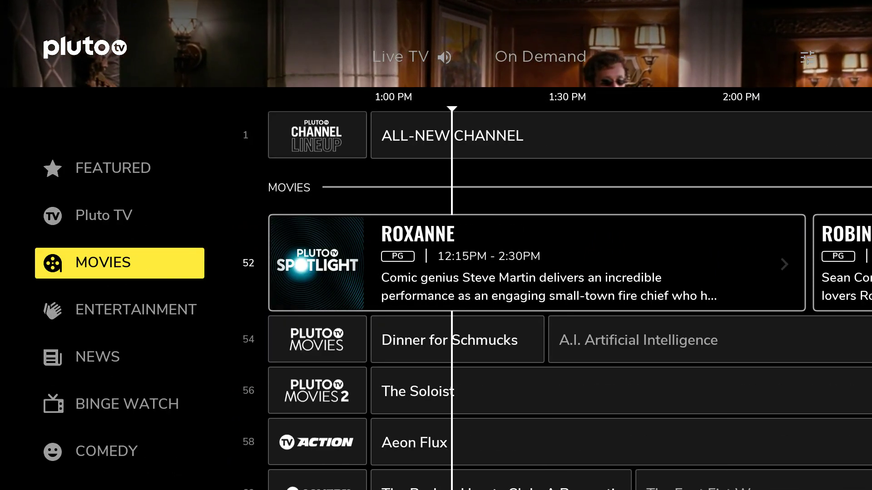
{"action": "key", "text": "Down"}
{"action": "key", "text": "Down"}
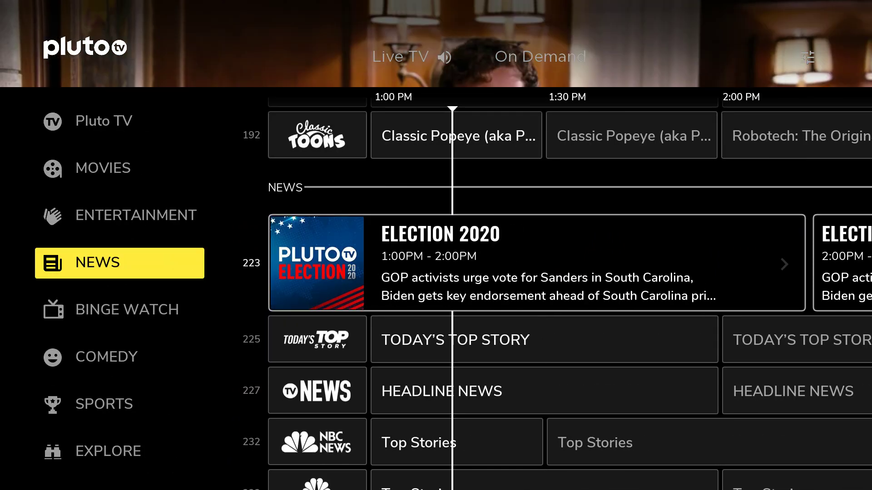
{"action": "key", "text": "Down"}
- Step down the Binge Watch channels past The Challenge and Black Ink Crew to The New Detectives
{"action": "key", "text": "Right"}
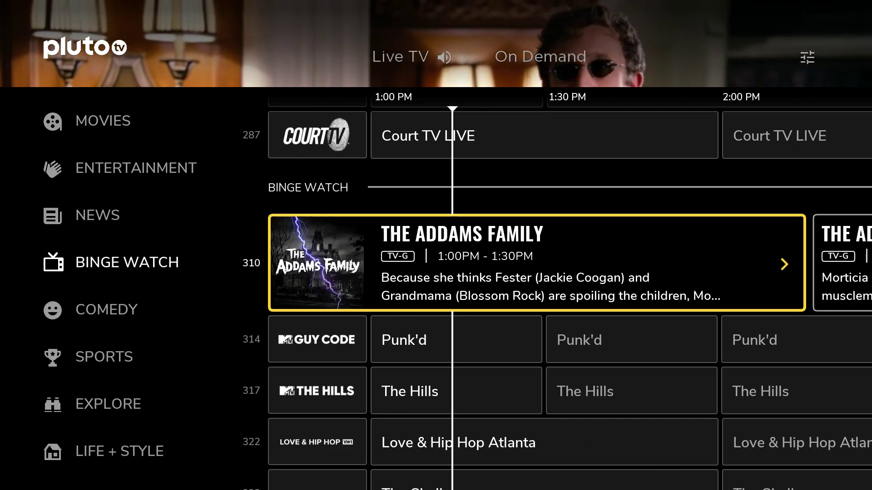
{"action": "key", "text": "Down"}
{"action": "key", "text": "Down"}
{"action": "key", "text": "Down"}
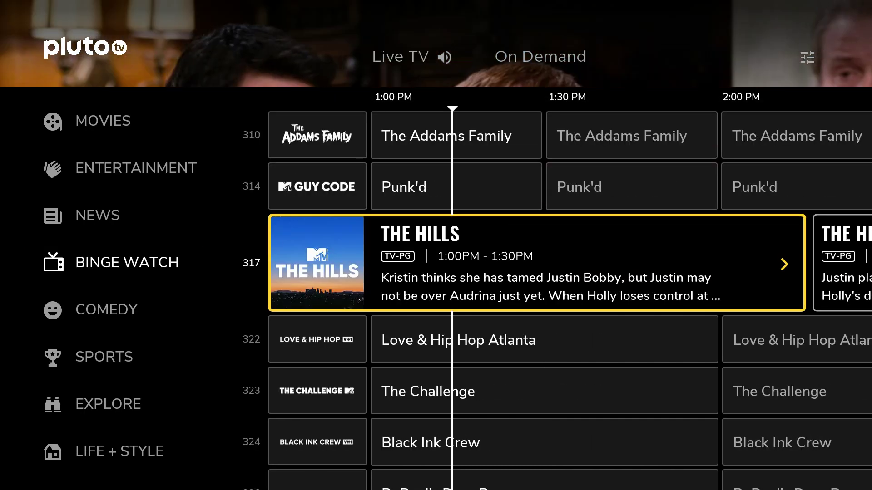
{"action": "key", "text": "Down"}
{"action": "key", "text": "Down"}
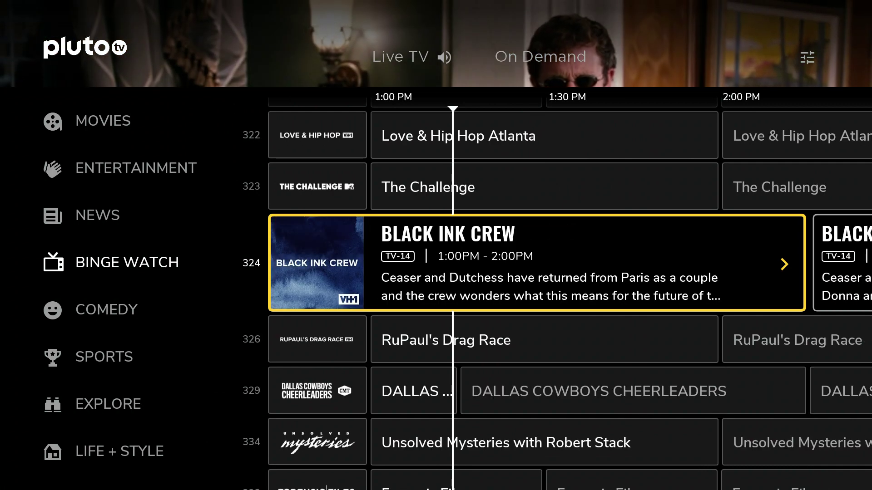
{"action": "key", "text": "Down"}
{"action": "key", "text": "Down"}
{"action": "key", "text": "Down"}
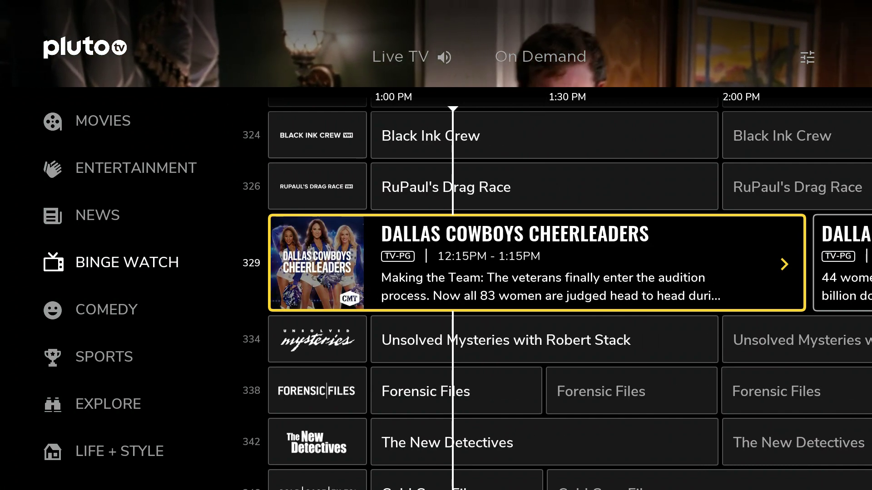
{"action": "key", "text": "Down"}
{"action": "key", "text": "Down"}
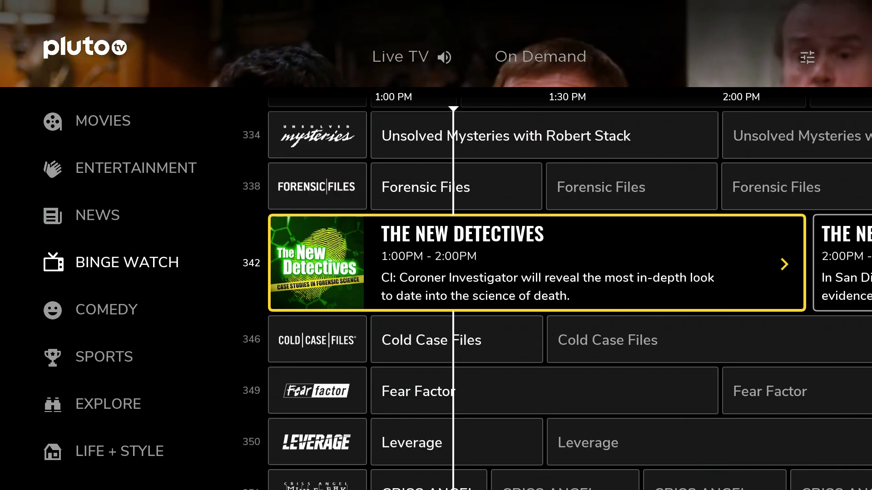
- Back in the category list, jump through Comedy to the Sports lineup
{"action": "key", "text": "Left"}
{"action": "key", "text": "Down"}
{"action": "key", "text": "Down"}
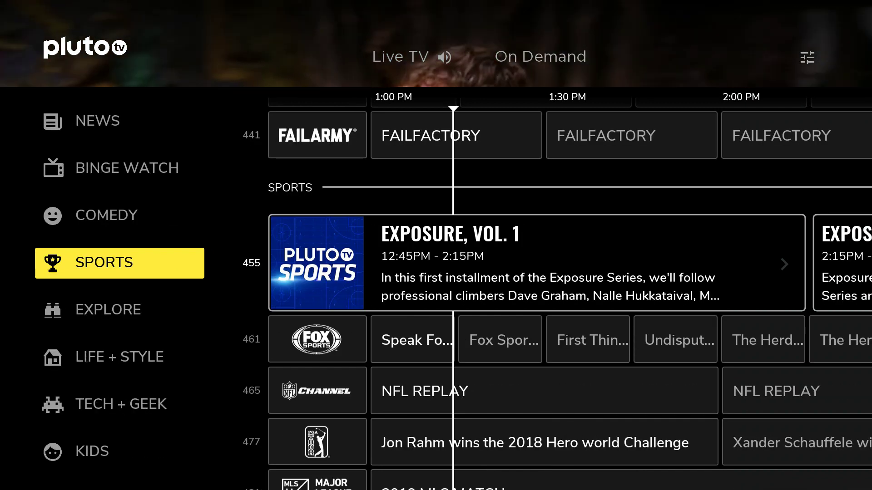
{"action": "key", "text": "Down"}
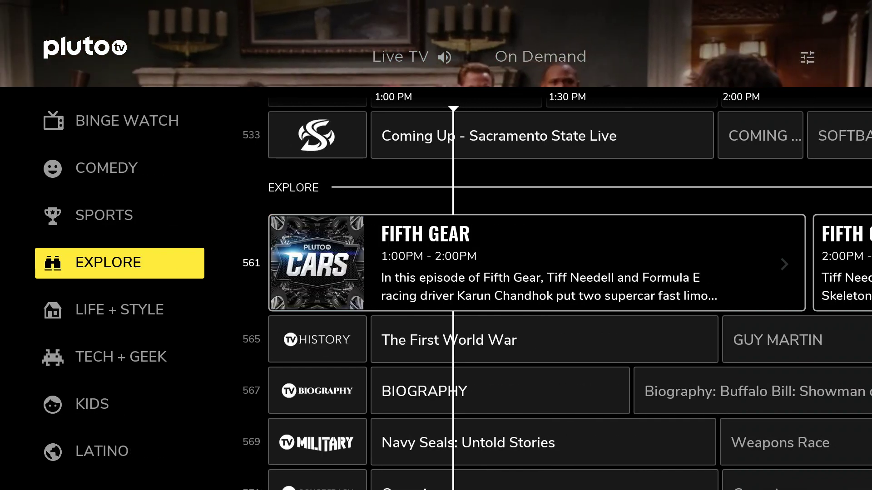
- Browse the Explore channels from Fifth Gear to Travel, then jump to Life + Style
{"action": "key", "text": "Right"}
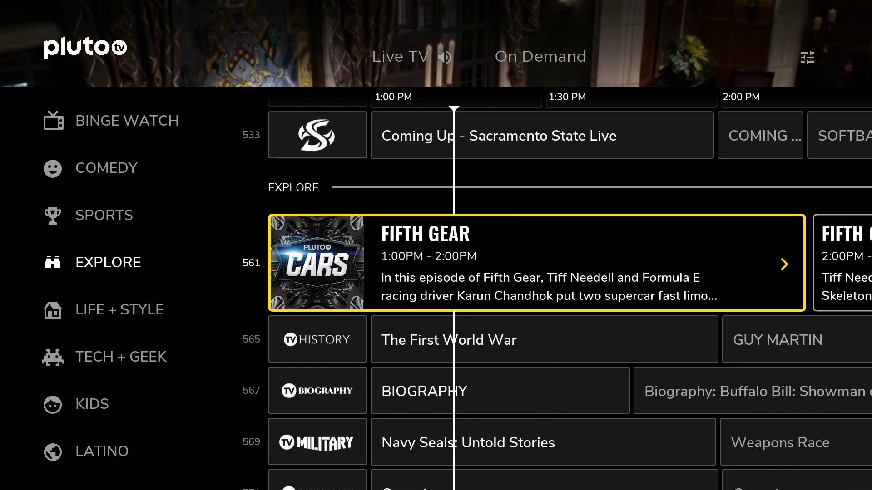
{"action": "key", "text": "Down"}
{"action": "key", "text": "Down"}
{"action": "key", "text": "Down"}
{"action": "key", "text": "Down"}
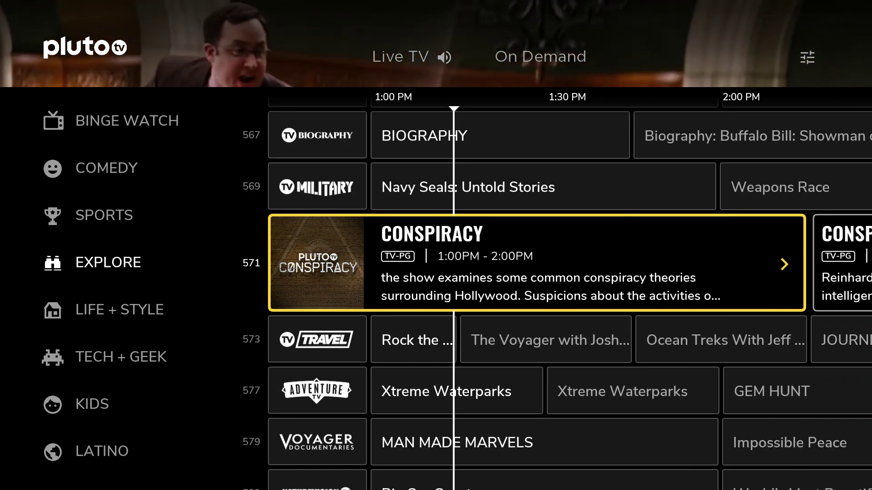
{"action": "key", "text": "Down"}
{"action": "key", "text": "Left"}
{"action": "key", "text": "Down"}
- Step through the Tech + Geek channels from Merlin and Tech News into Kids
{"action": "key", "text": "Down"}
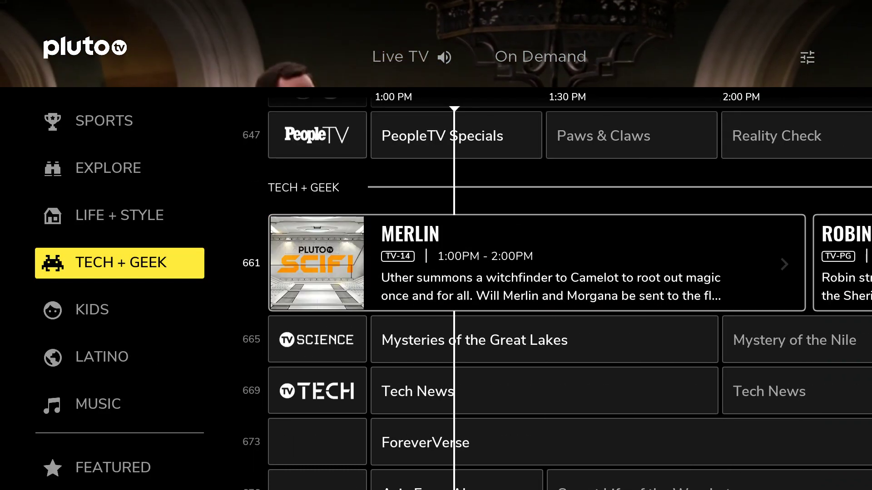
{"action": "key", "text": "Right"}
{"action": "key", "text": "Down"}
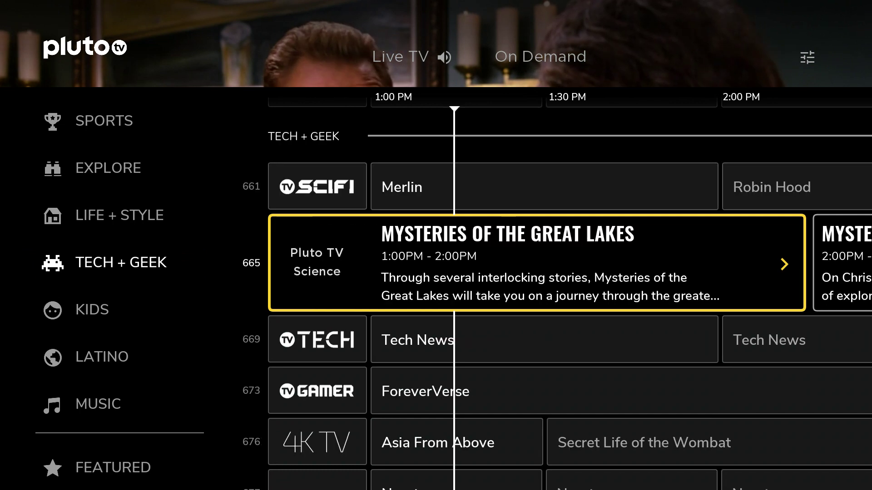
{"action": "key", "text": "Down"}
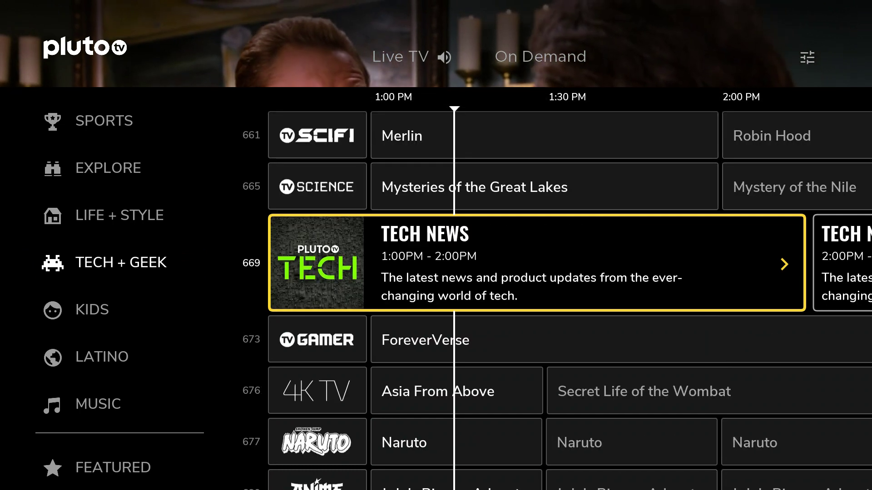
{"action": "key", "text": "Down"}
{"action": "key", "text": "Down"}
{"action": "key", "text": "Down"}
{"action": "key", "text": "Down"}
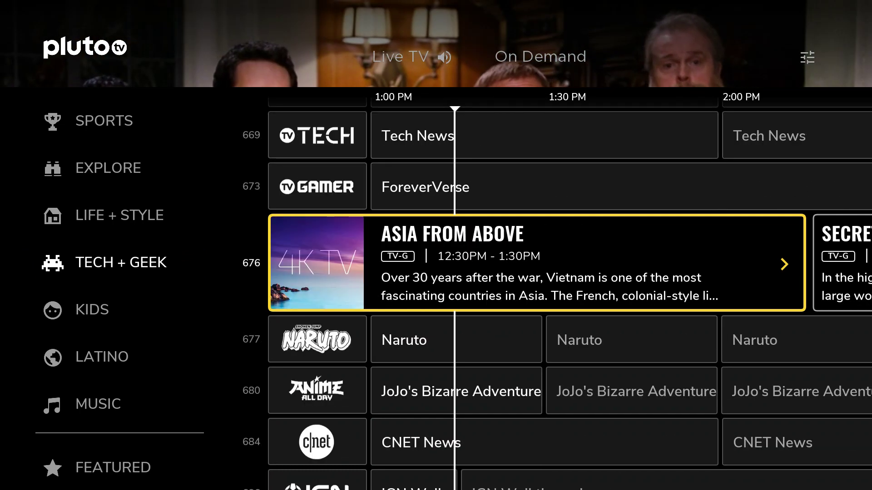
{"action": "key", "text": "Down"}
{"action": "key", "text": "Down"}
{"action": "key", "text": "Down"}
{"action": "key", "text": "Down"}
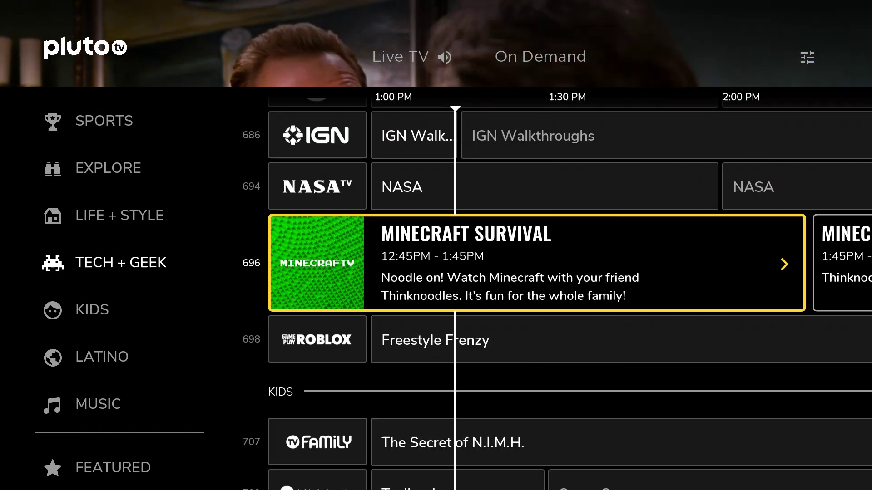
{"action": "key", "text": "Down"}
{"action": "key", "text": "Down"}
- Jump the guide through Latino to Music, then back up to the Featured lineup
{"action": "key", "text": "Left"}
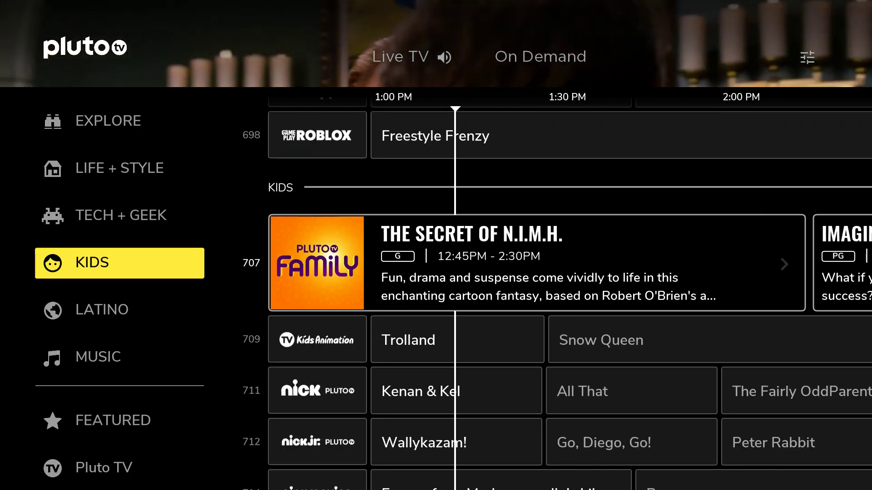
{"action": "key", "text": "Down"}
{"action": "key", "text": "Down"}
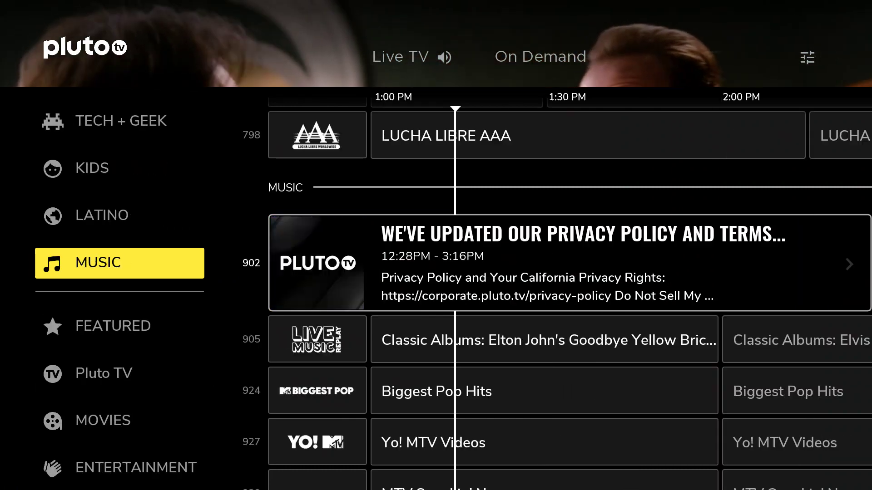
{"action": "key", "text": "Down"}
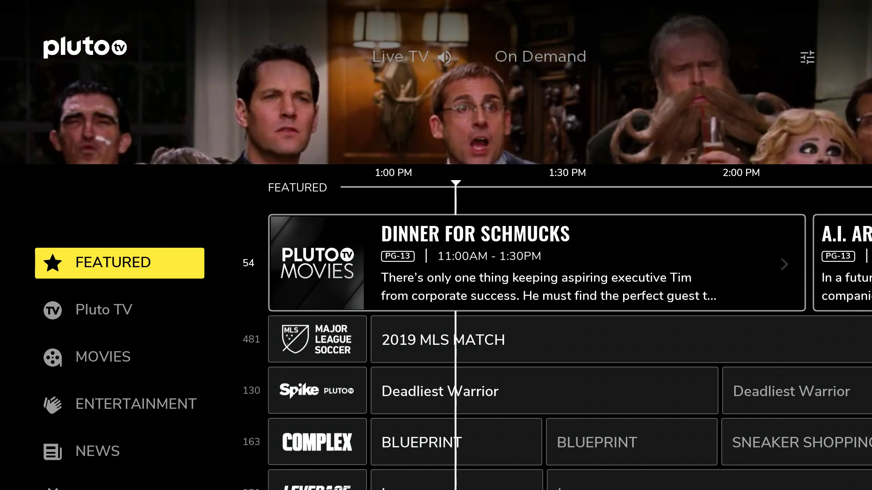
{"action": "key", "text": "Up"}
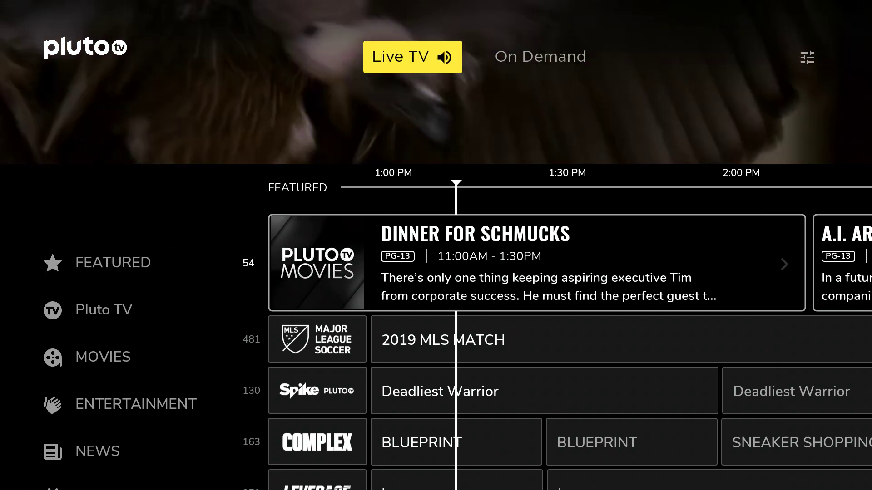
- Exit Pluto TV to Roku Home and bring up the Home channel grid
{"action": "key", "text": "Home"}
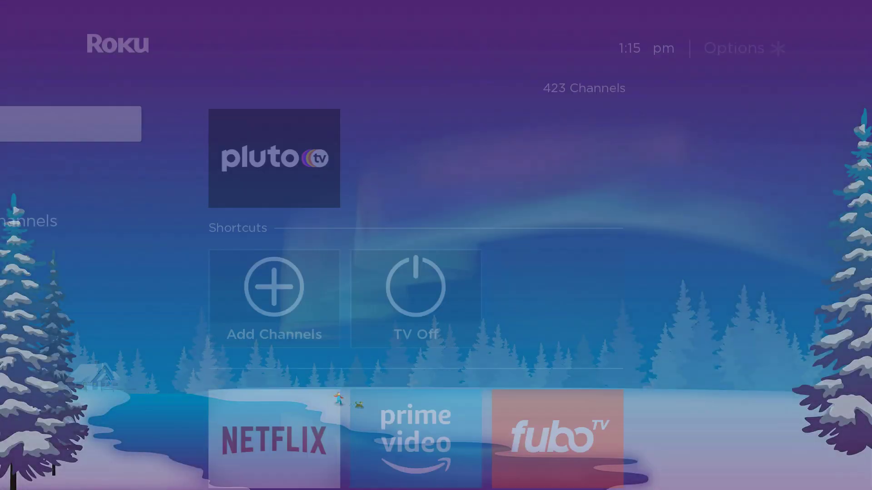
{"action": "key", "text": "Down"}
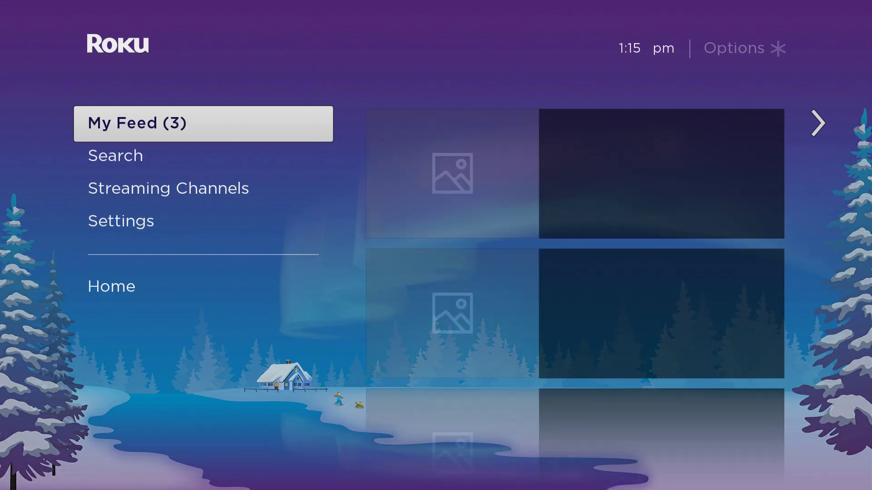
{"action": "key", "text": "Up"}
{"action": "key", "text": "Up"}
{"action": "key", "text": "Down"}
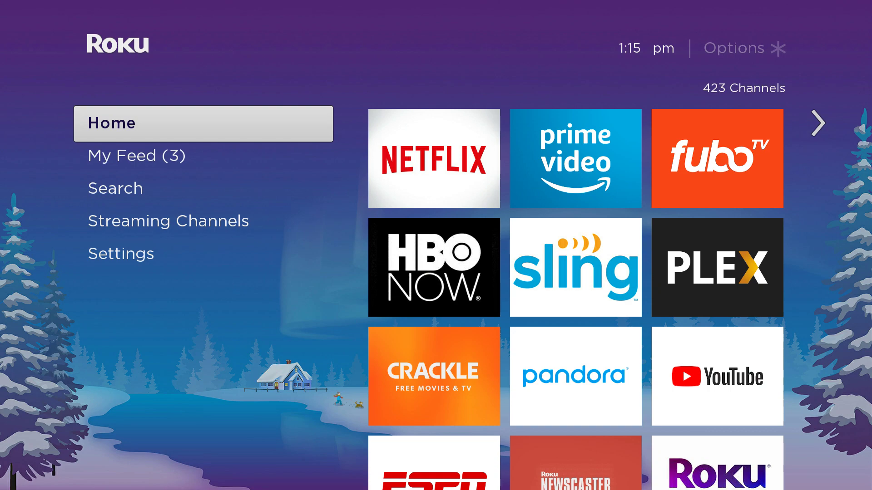
- Browse the channel grid from Netflix past HBO NOW and Crackle to ESPN
{"action": "key", "text": "Right"}
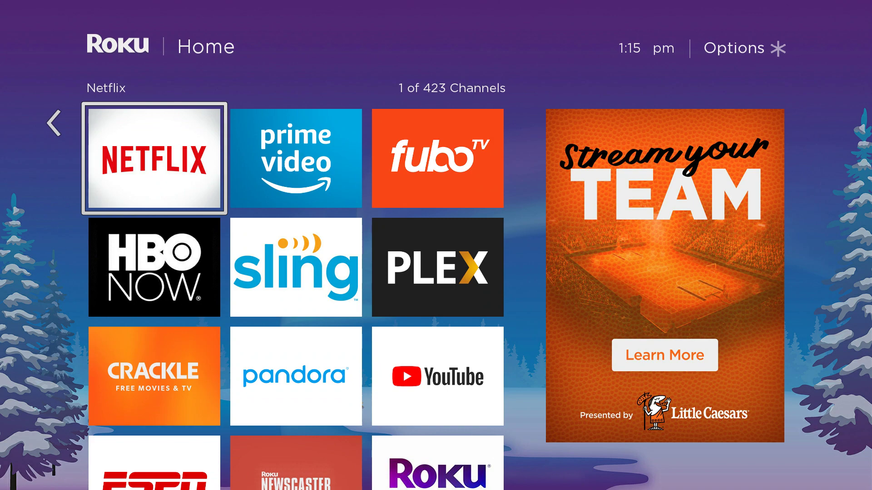
{"action": "key", "text": "Down"}
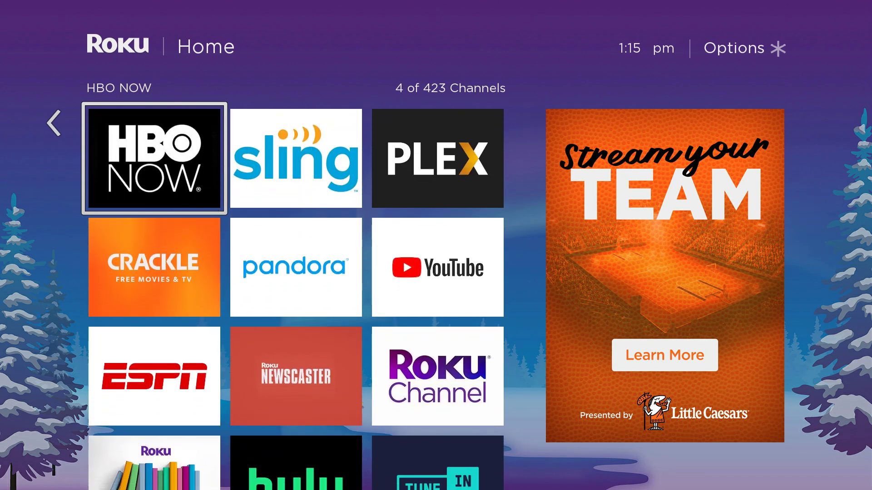
{"action": "key", "text": "Down"}
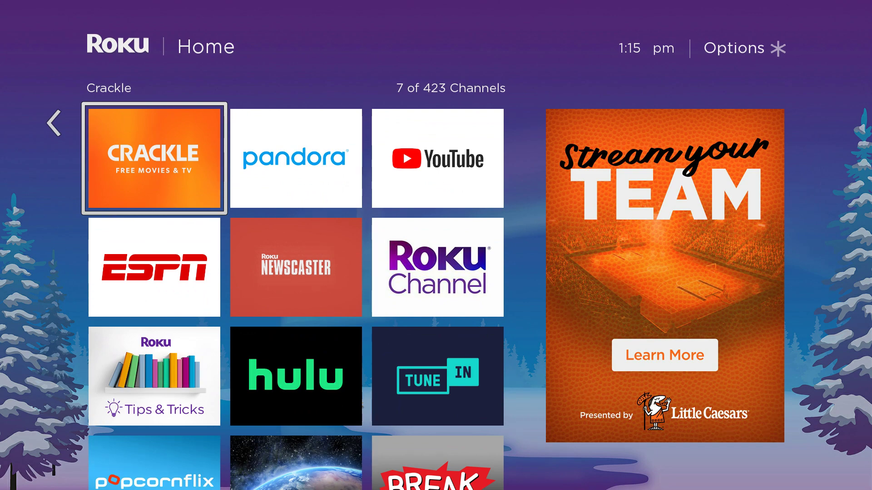
{"action": "key", "text": "Down"}
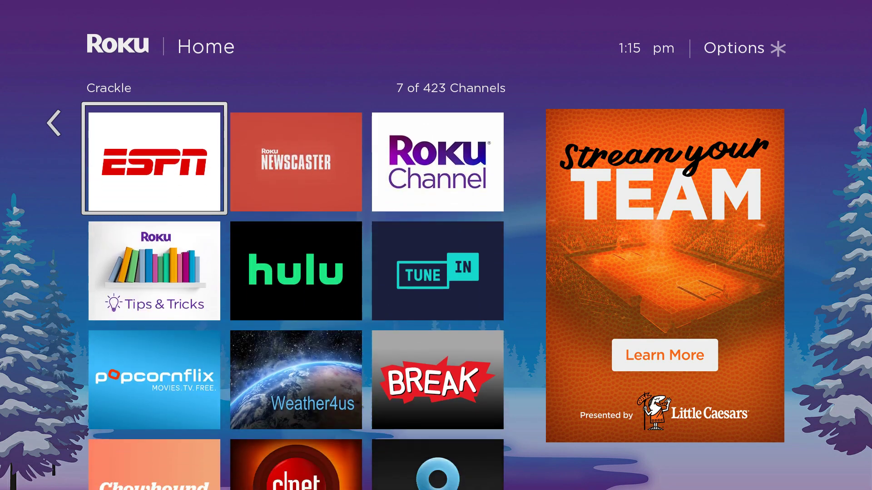
{"action": "key", "text": "Up"}
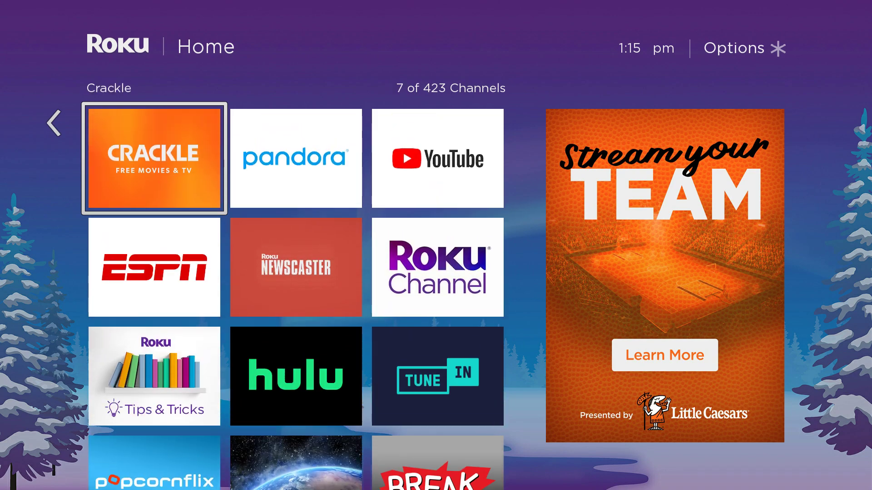